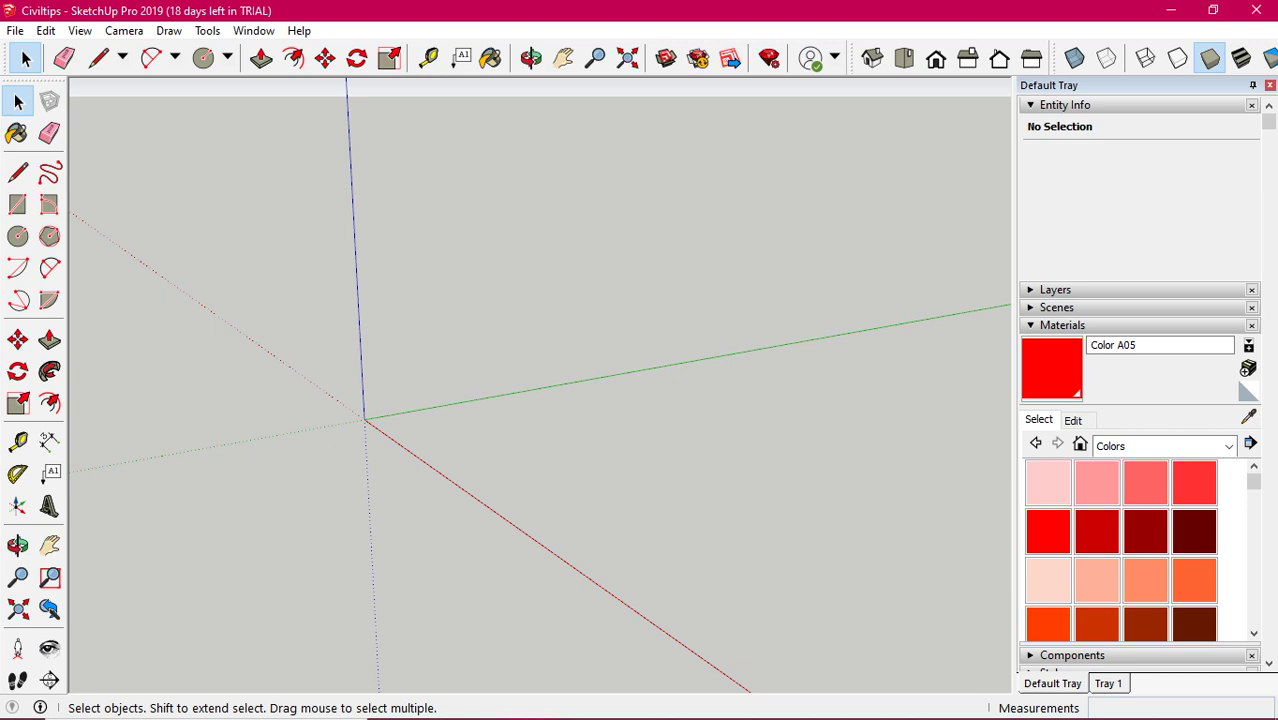
- Draw a circle on the ground plane beside the origin, then return to Select
left_click(203, 57)
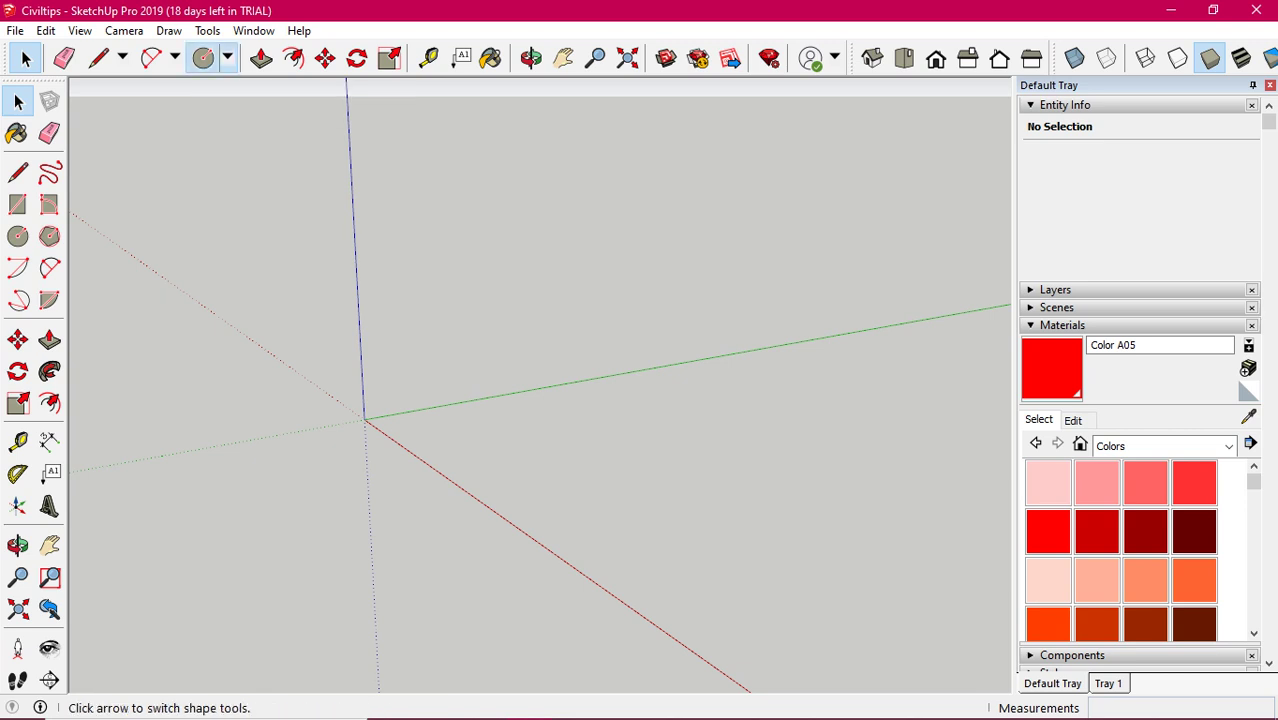
left_click(586, 441)
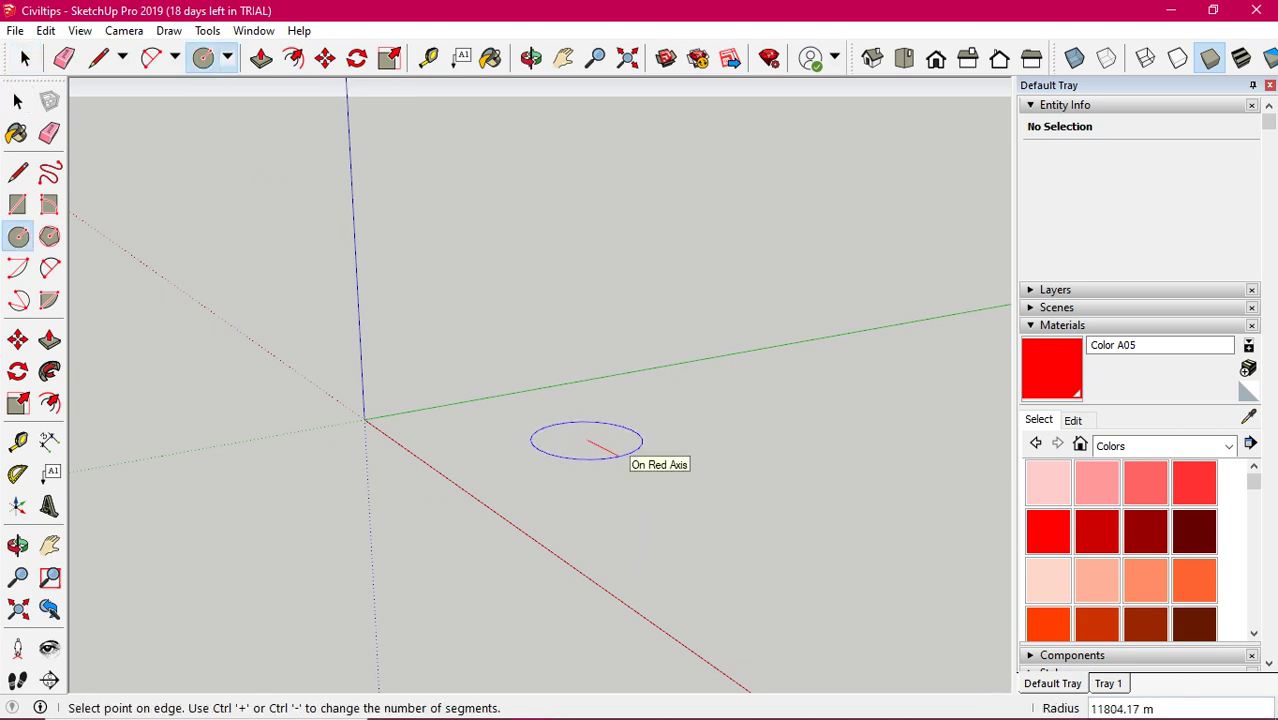
left_click(615, 456)
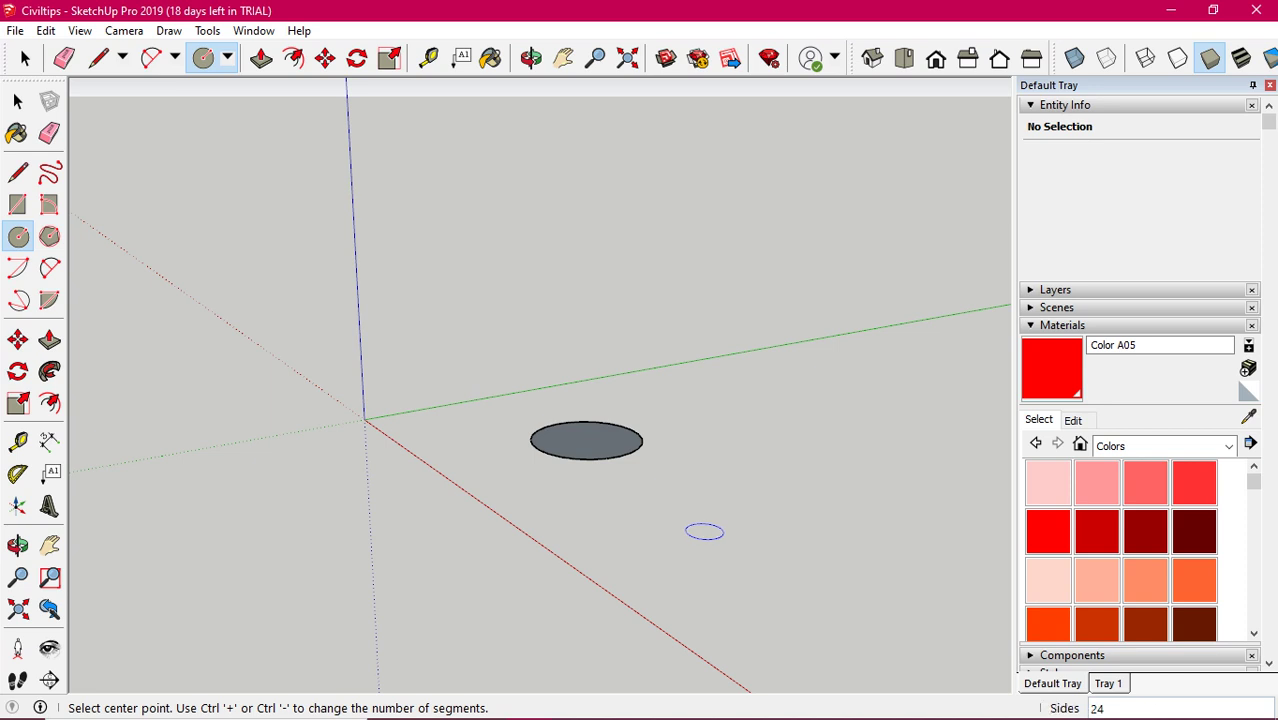
key("space")
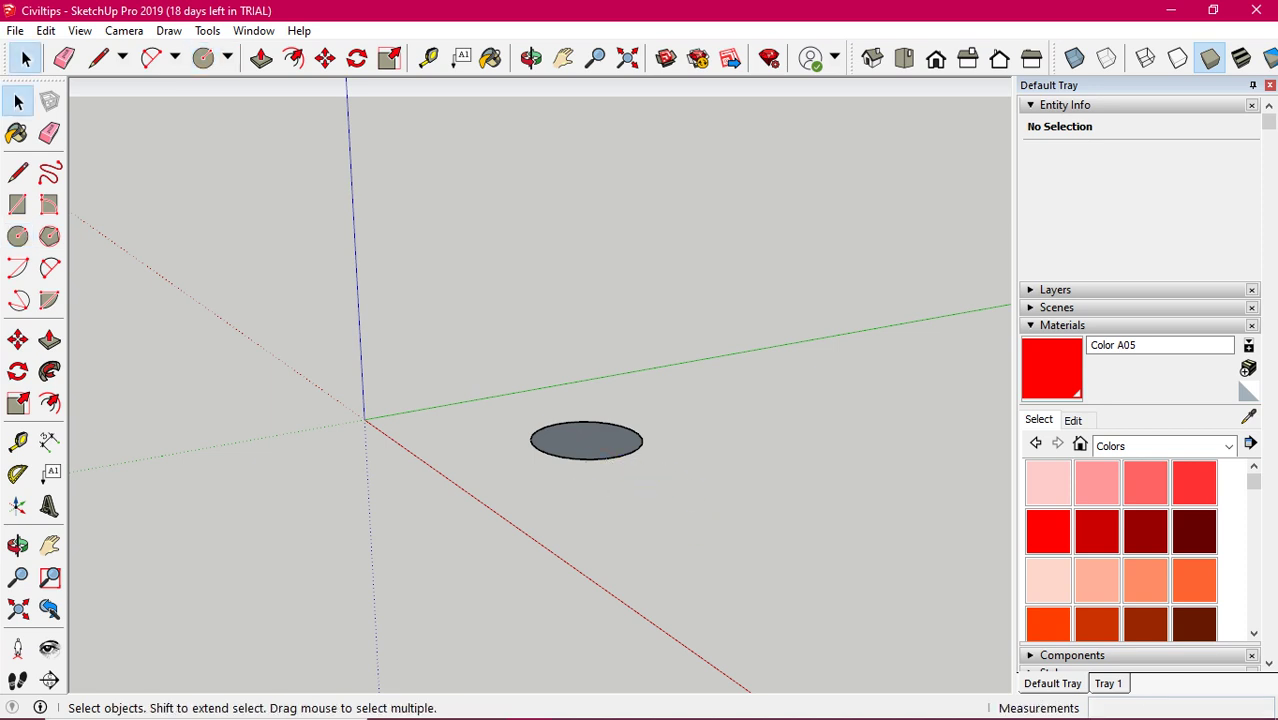
- Rotate the whole circle 90° about a vertical axis through its centre
left_click_drag(489, 377, 687, 501)
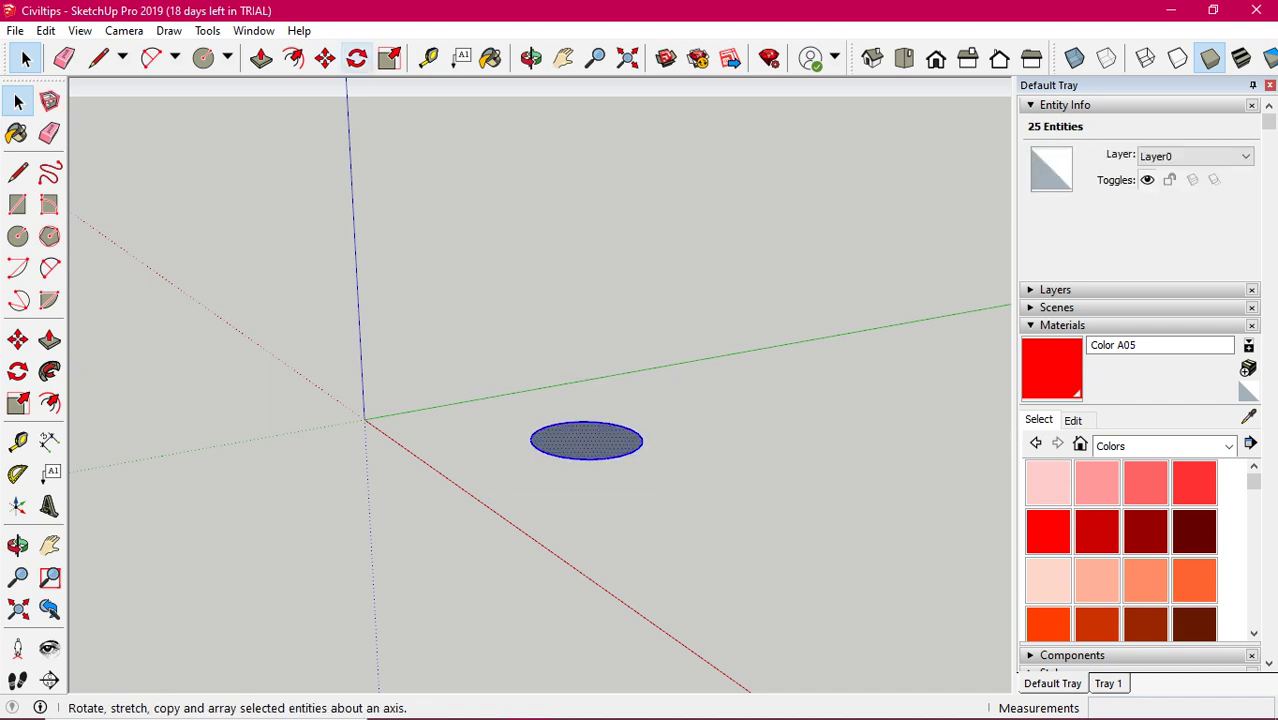
left_click(357, 57)
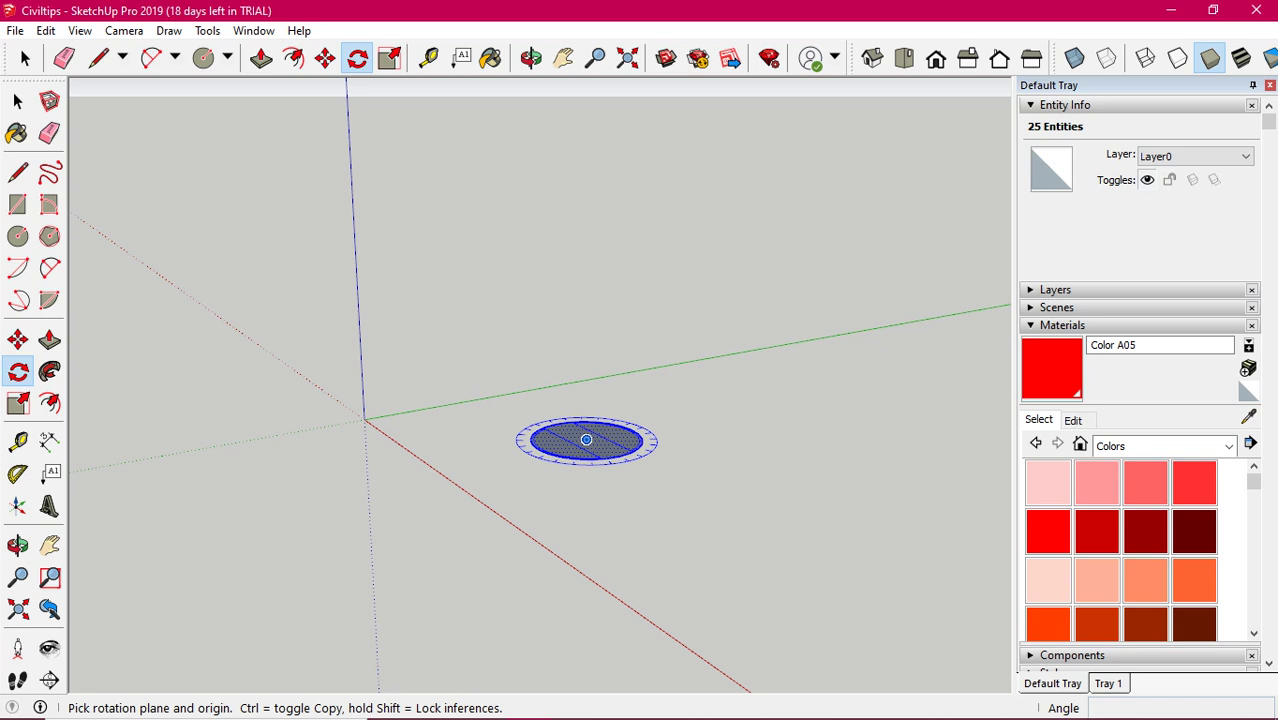
left_click(586, 439)
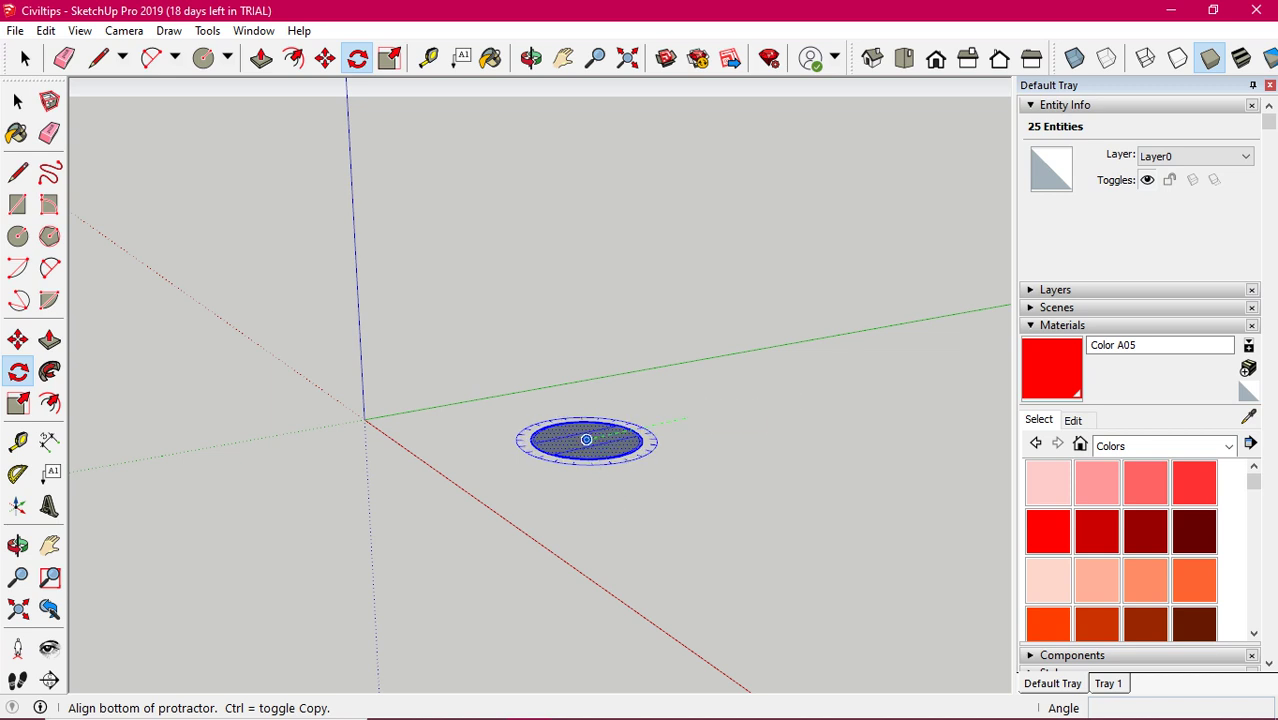
left_click(685, 419)
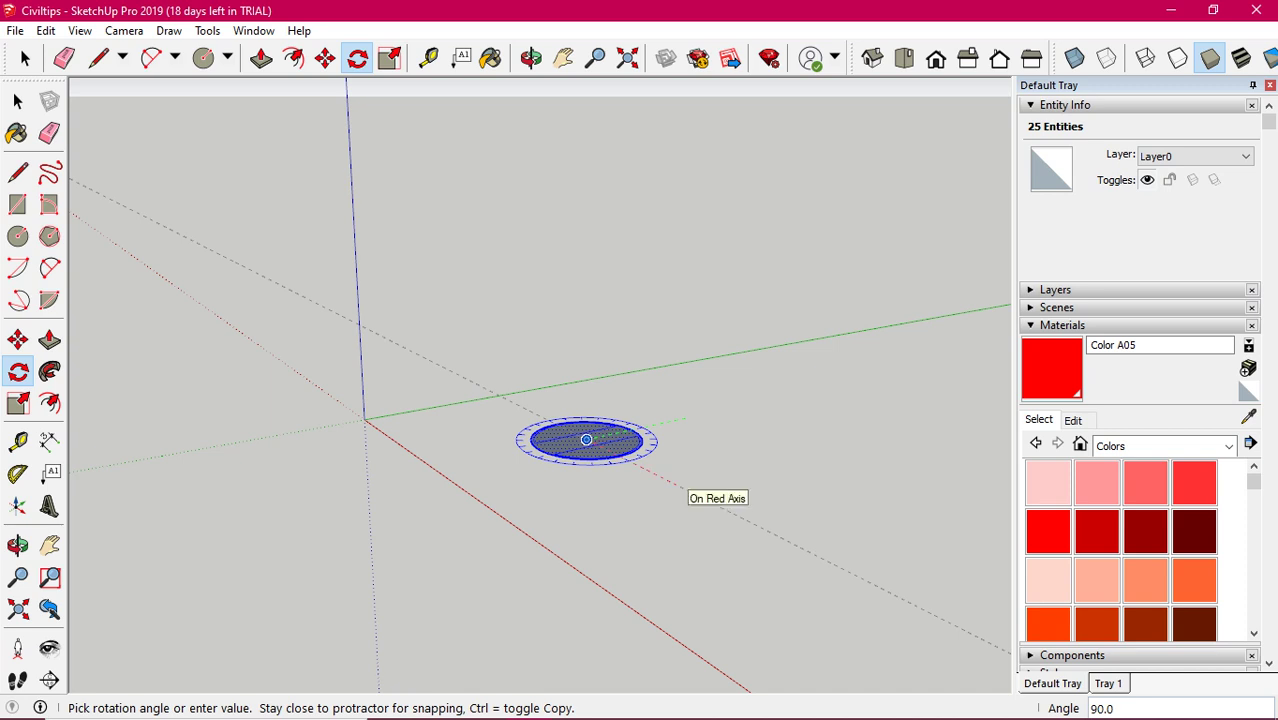
left_click(678, 481)
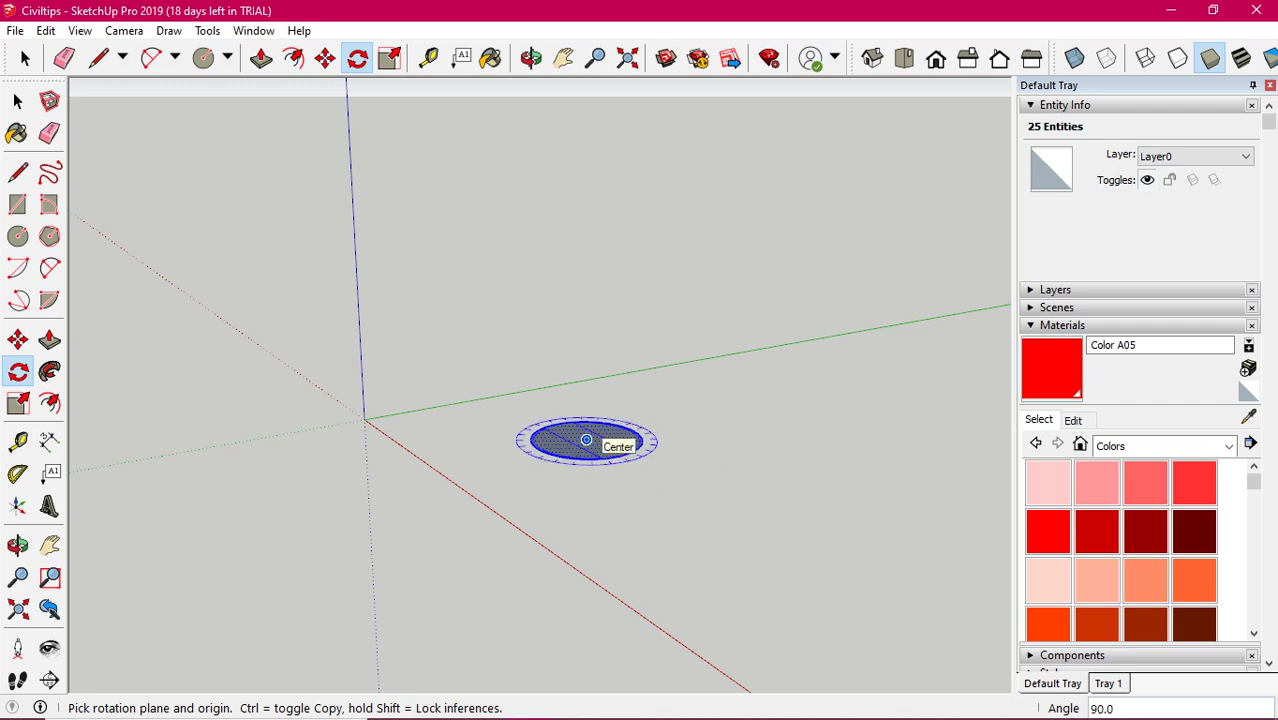
- Tilt the circle 30° about the red axis through its centre
key("Right")
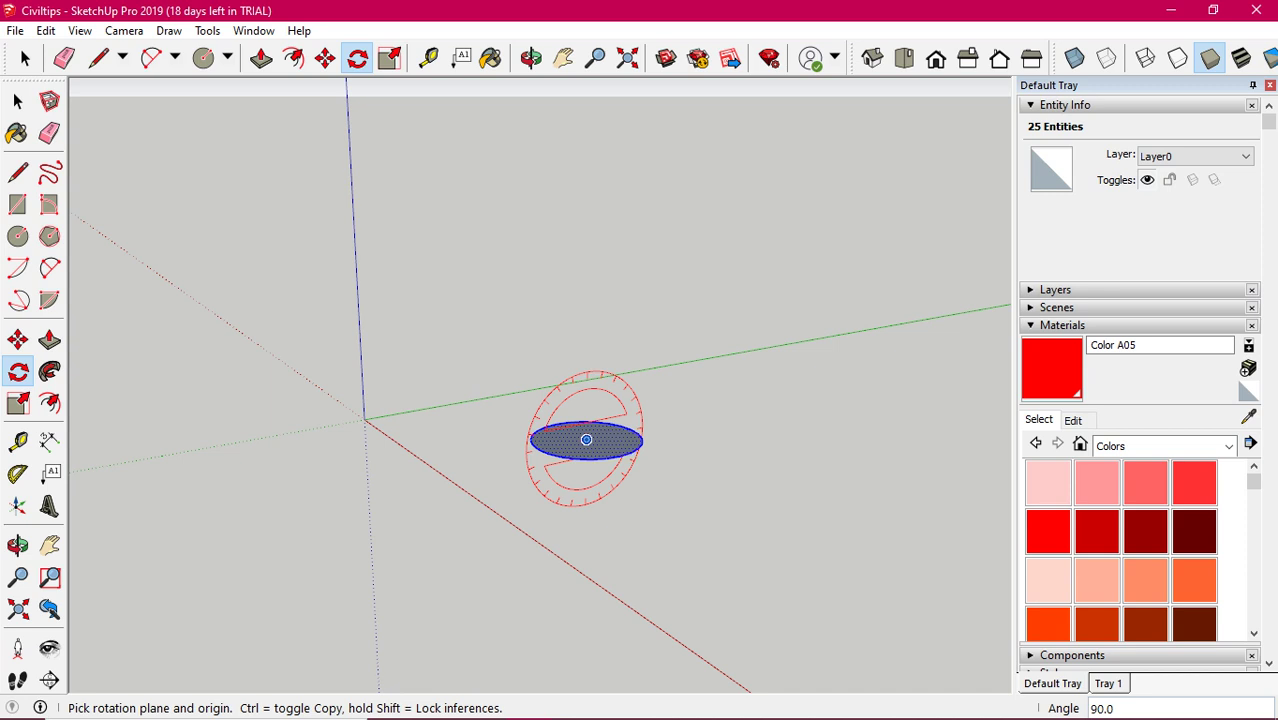
left_click(586, 440)
left_click(586, 440)
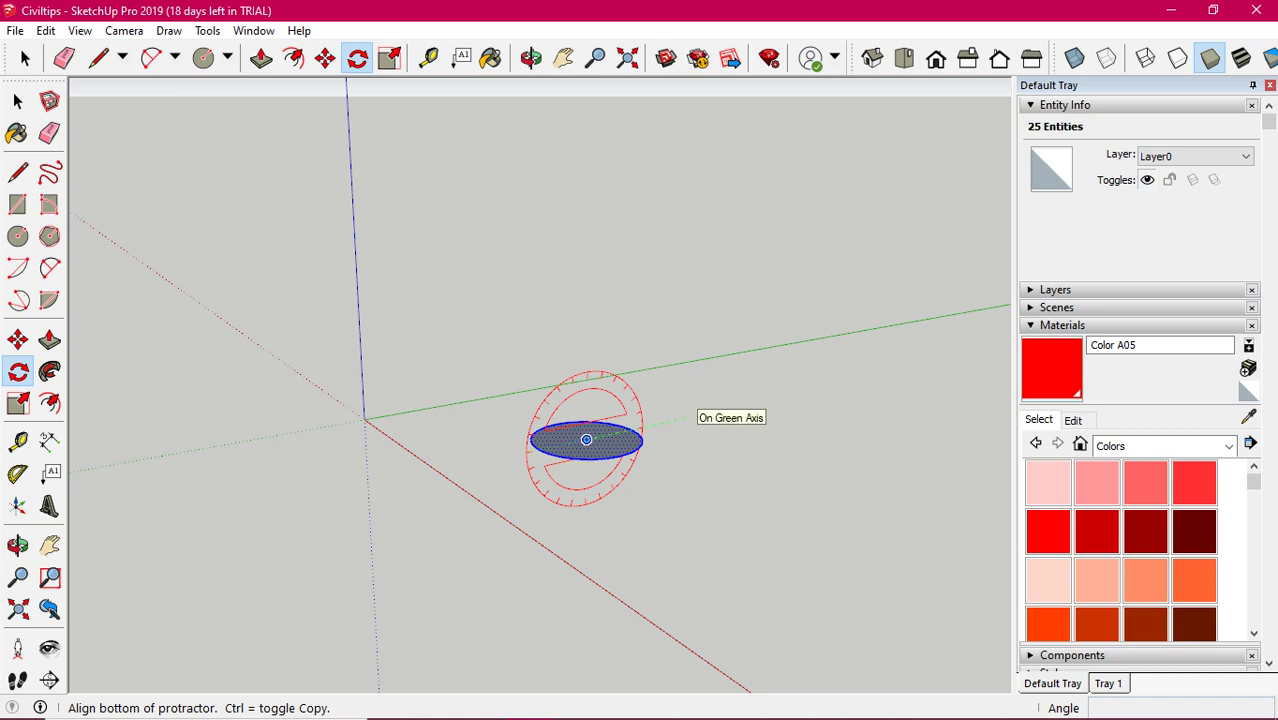
left_click(586, 439)
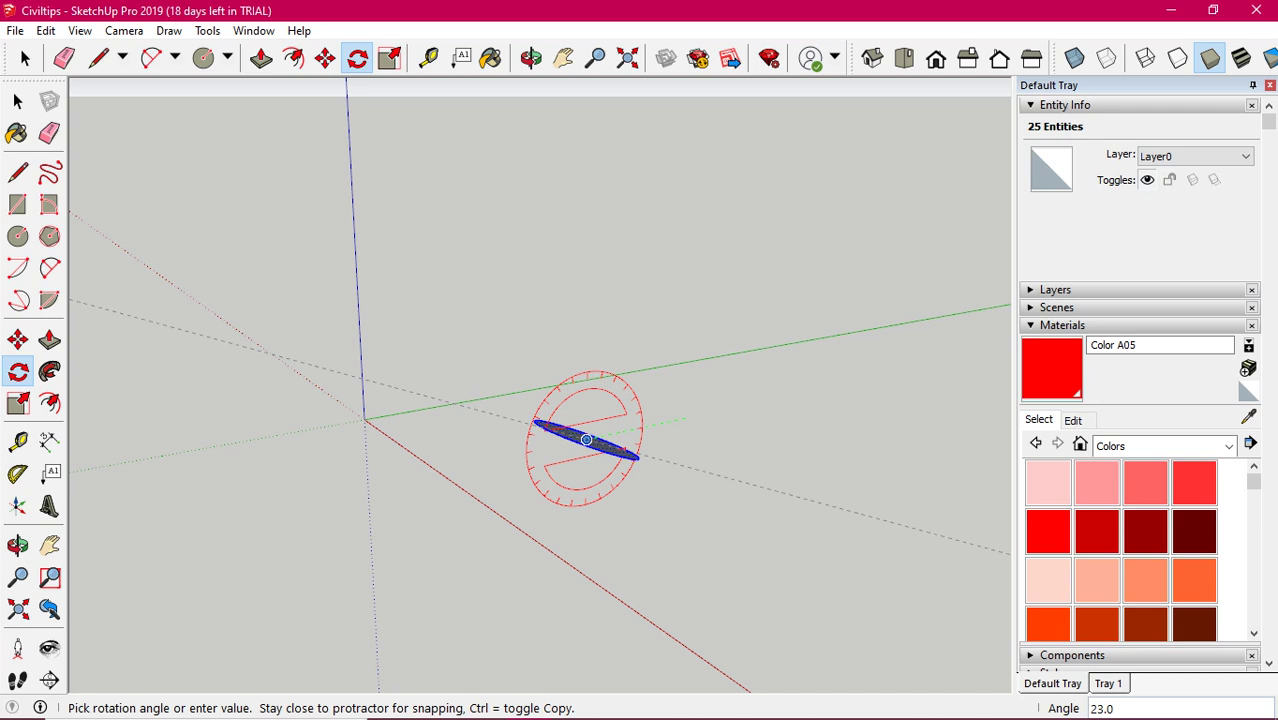
type("3")
key("Return")
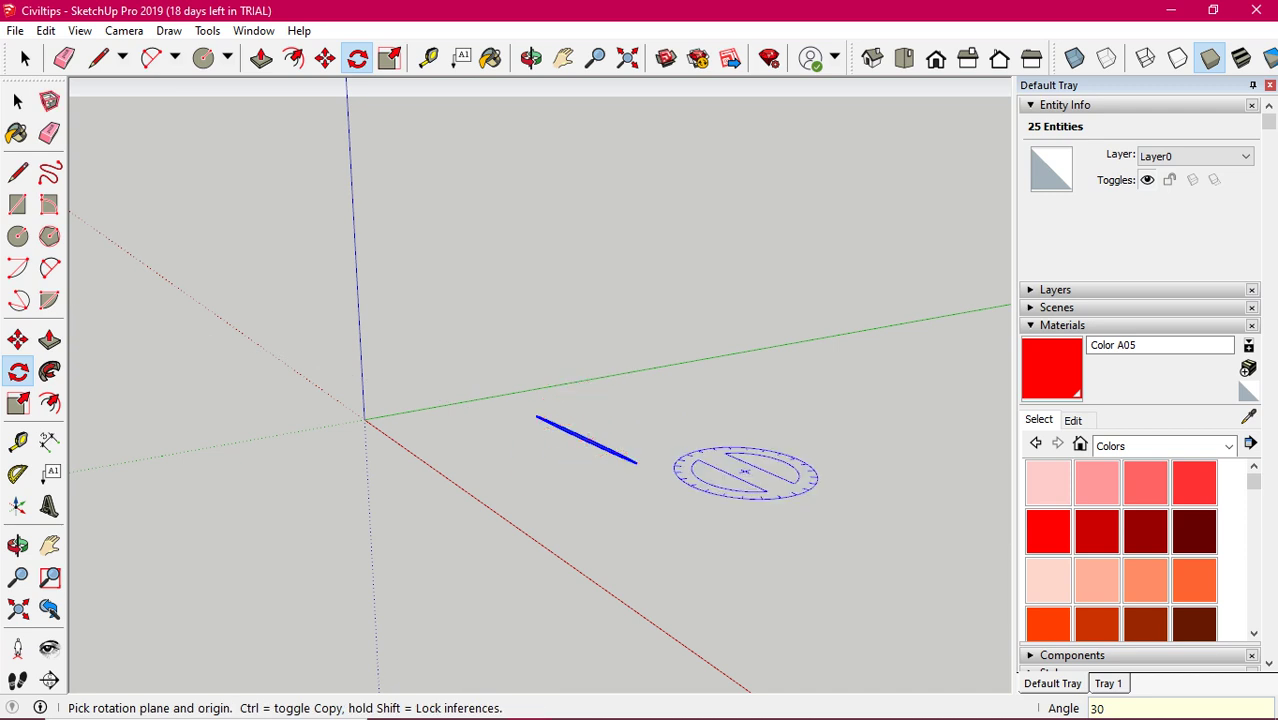
- Draw a rectangle with two opposite corners on the ground beside the tilted circle
key("space")
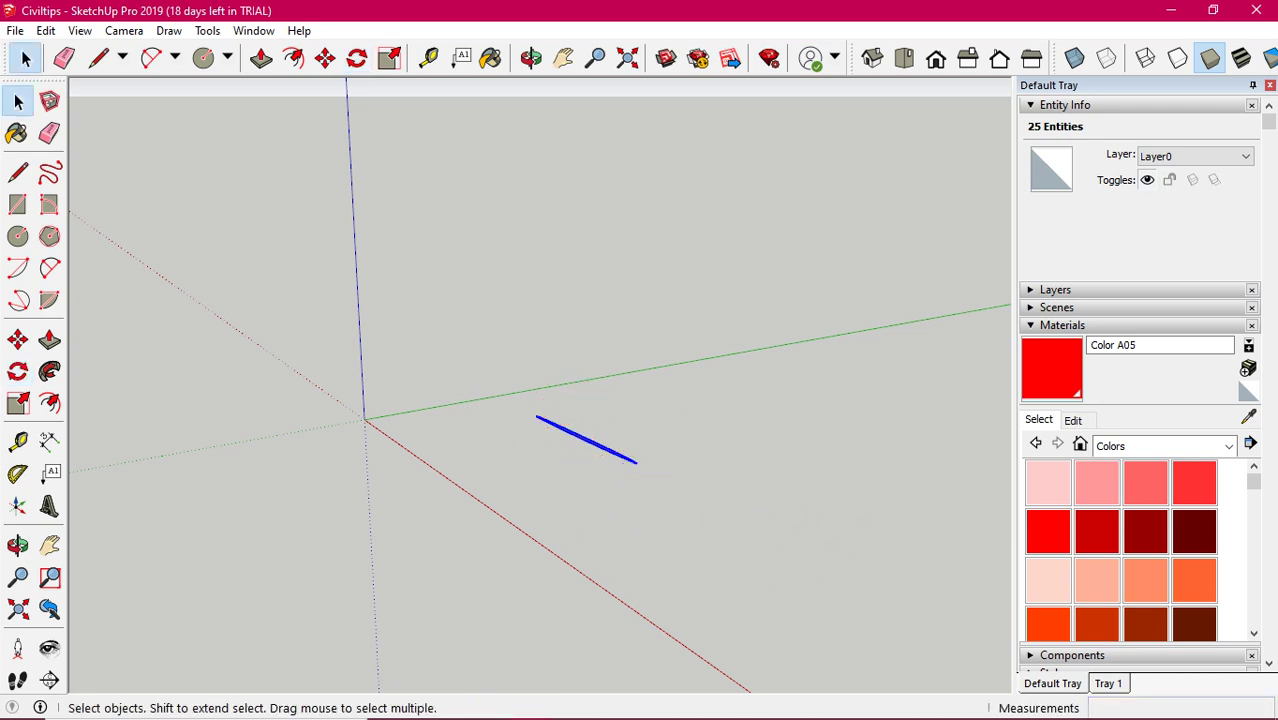
mouse_move(670, 570)
middle_mouse_down()
mouse_move(660, 600)
mouse_move(660, 570)
middle_mouse_up()
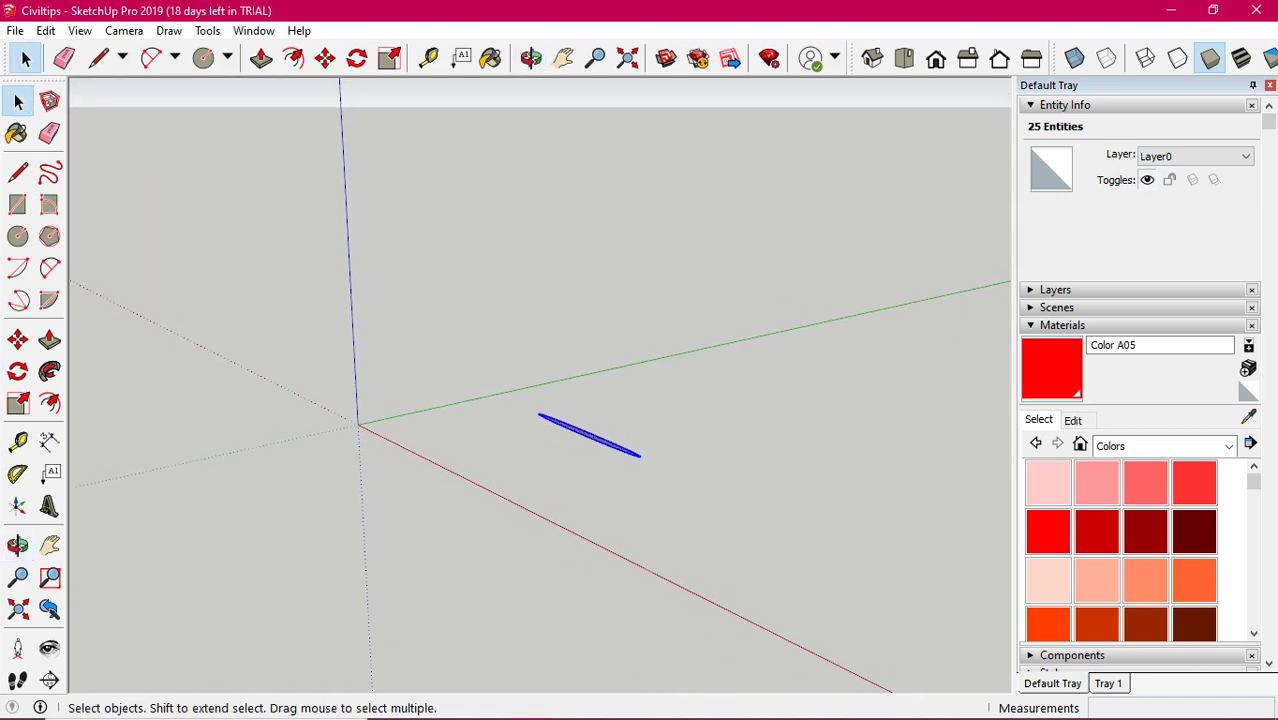
middle_click_drag(660, 570, 620, 570)
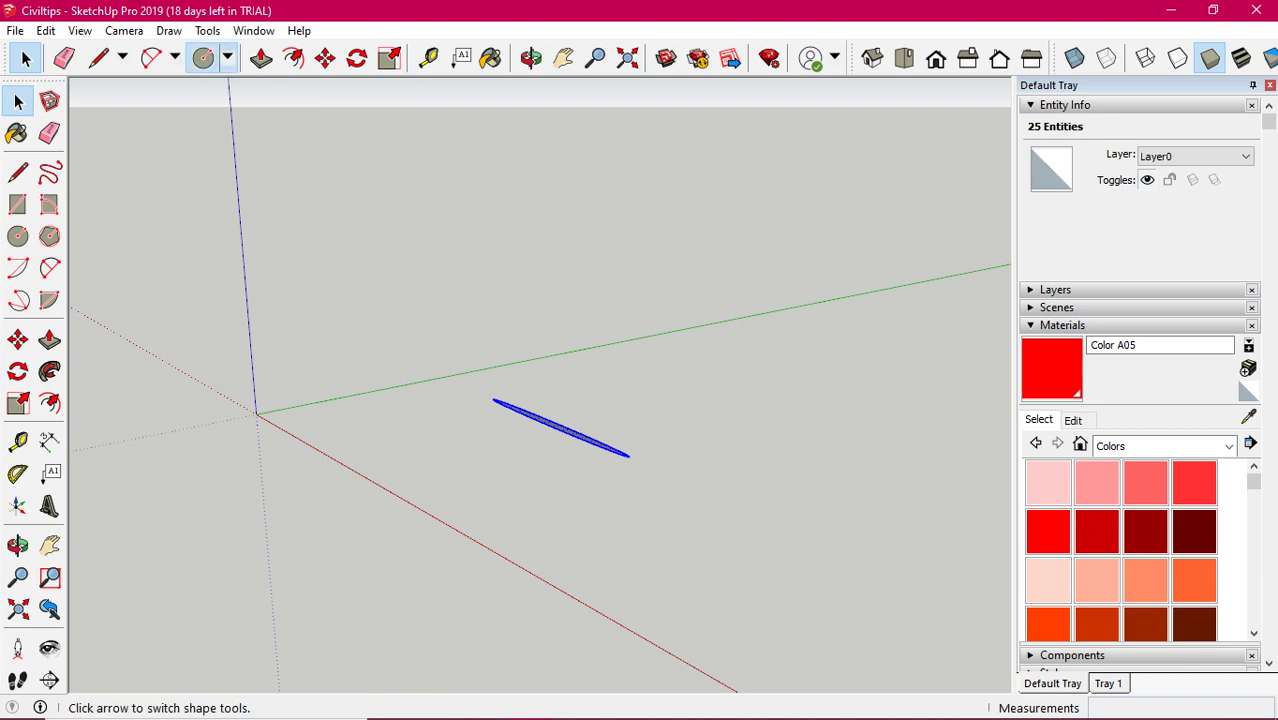
left_click(228, 57)
left_click(246, 87)
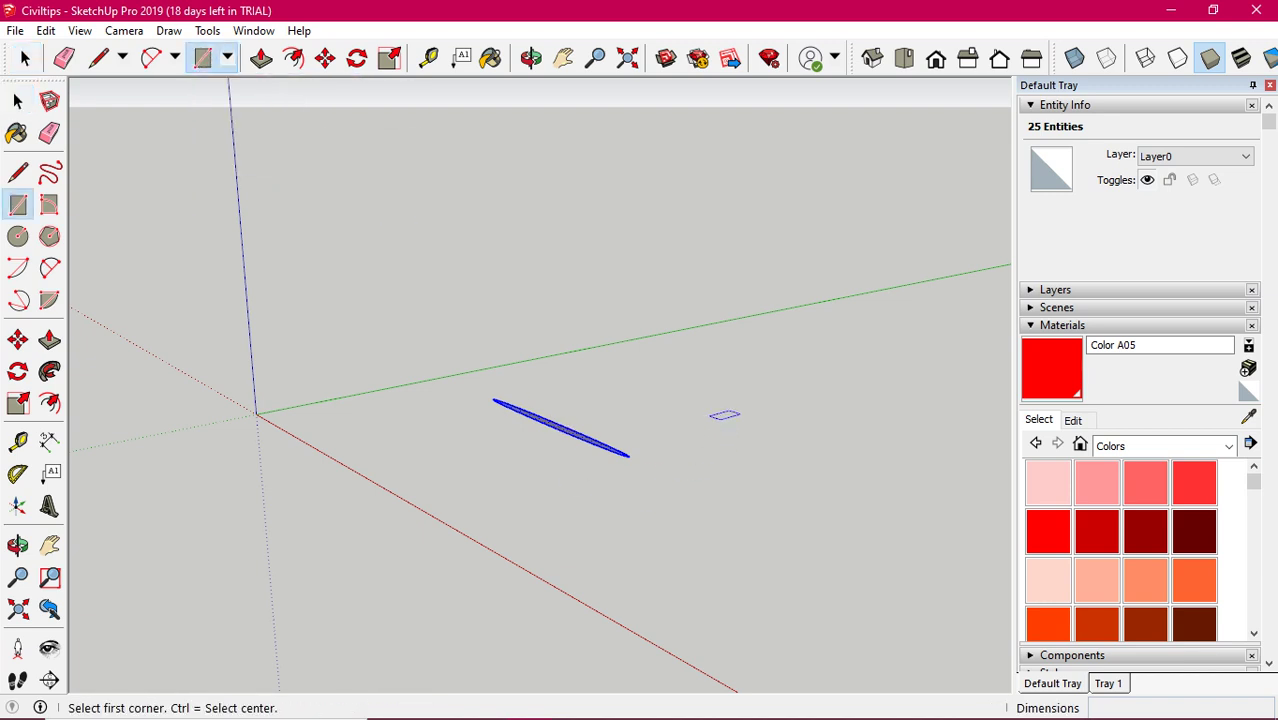
left_click(703, 391)
left_click(740, 448)
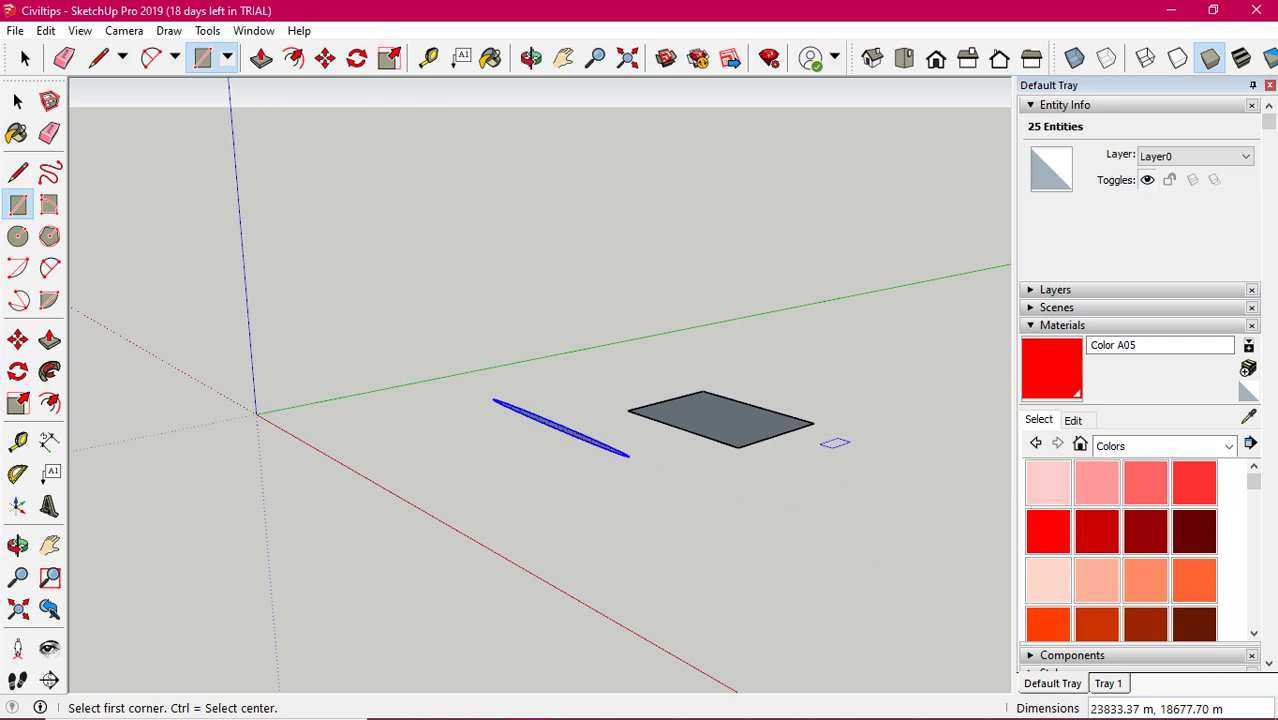
key("space")
- Tilt the rectangle 135° about the green axis at its front corner
left_click(720, 420)
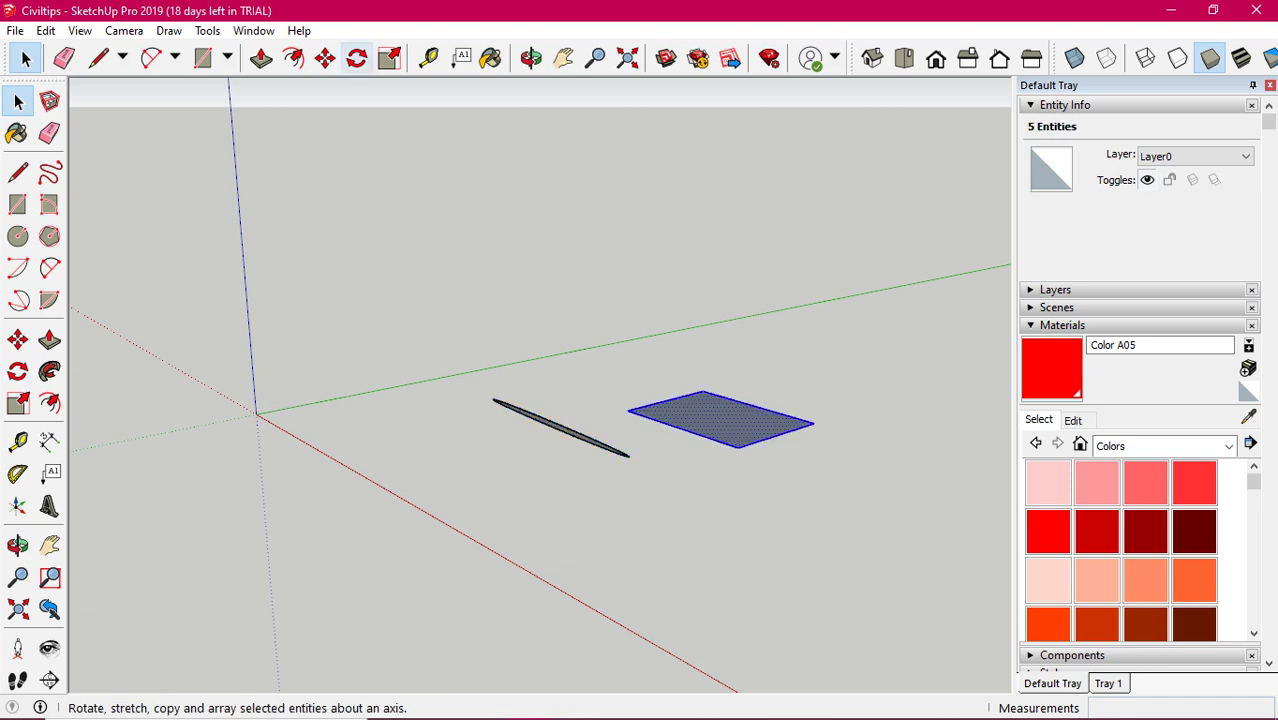
left_click(357, 57)
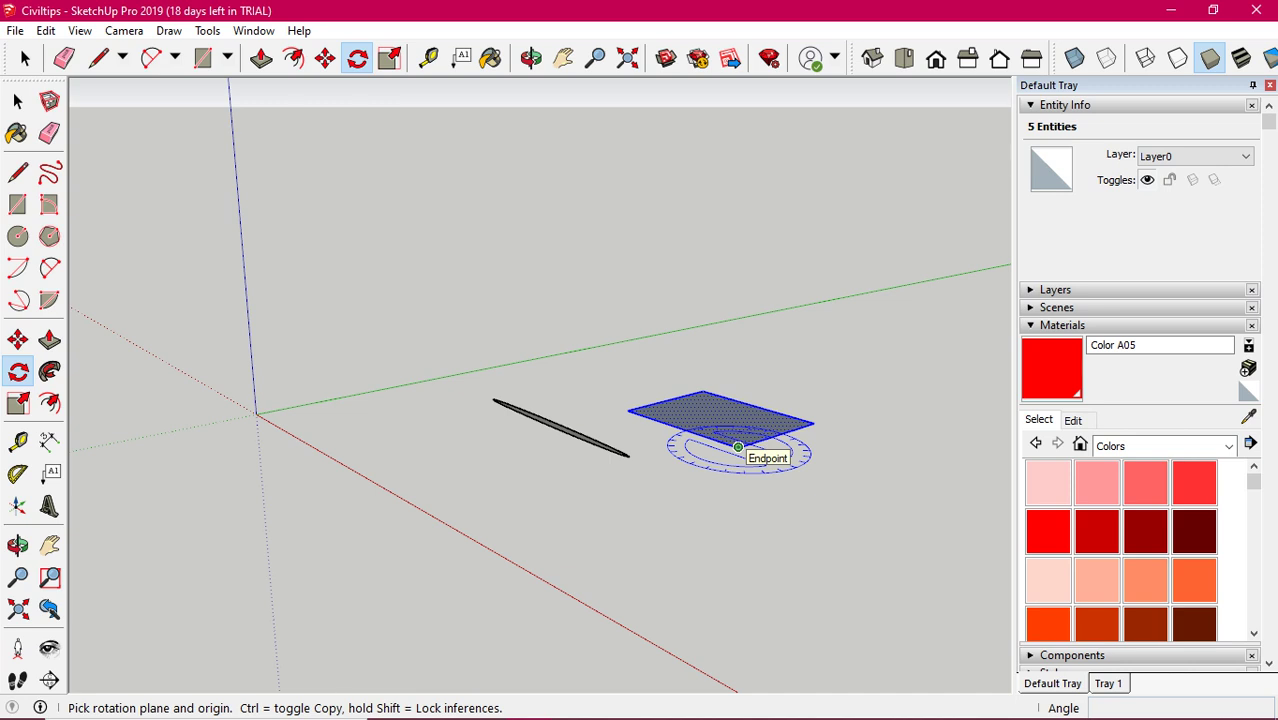
left_click(738, 447)
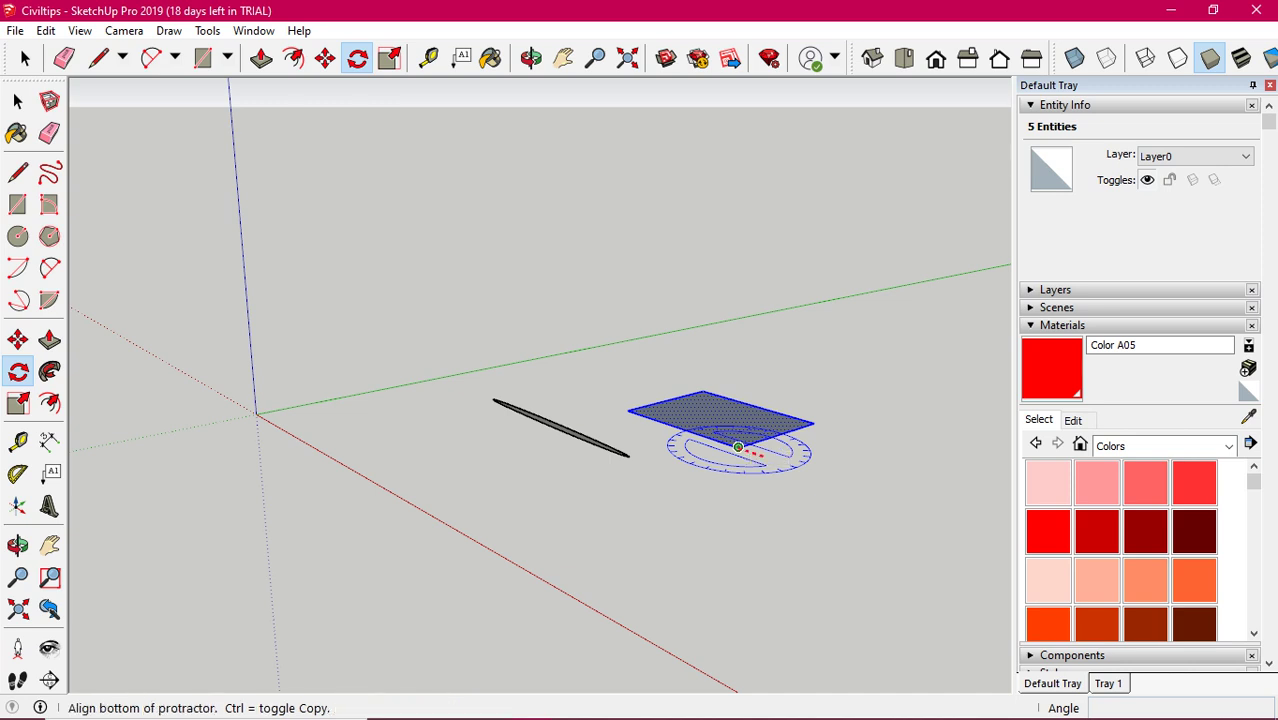
key("Escape")
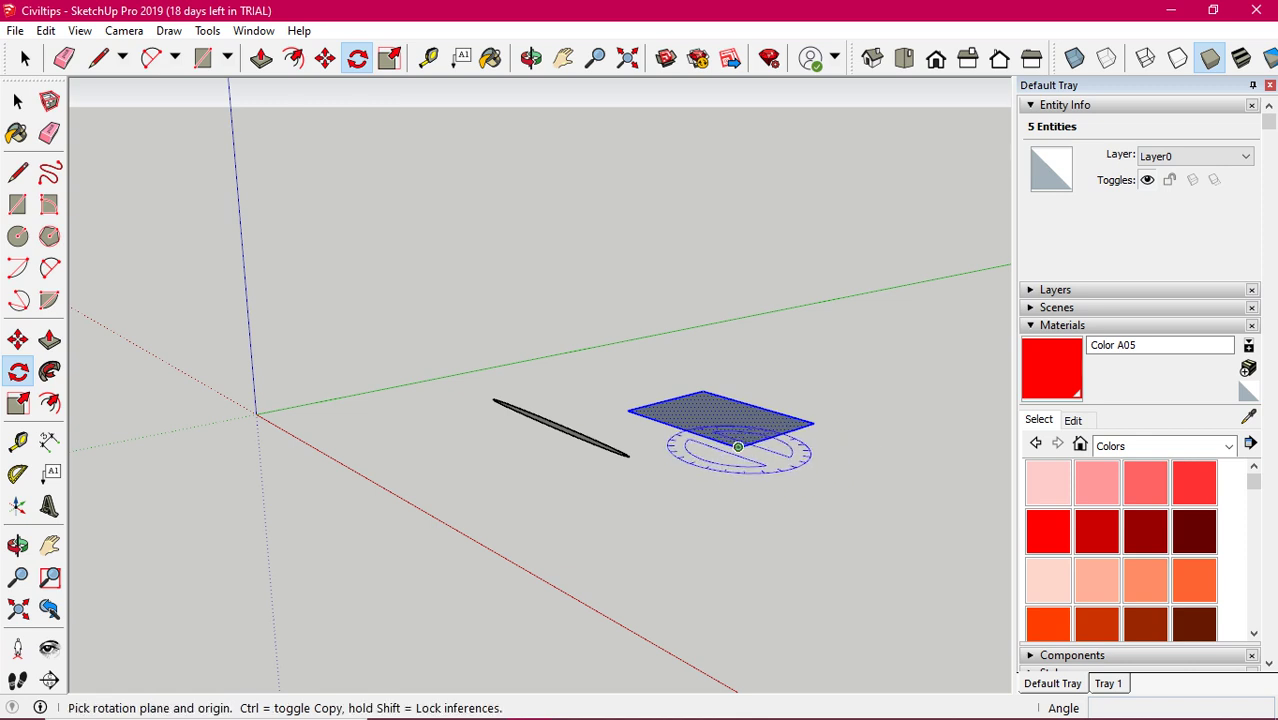
key("Left")
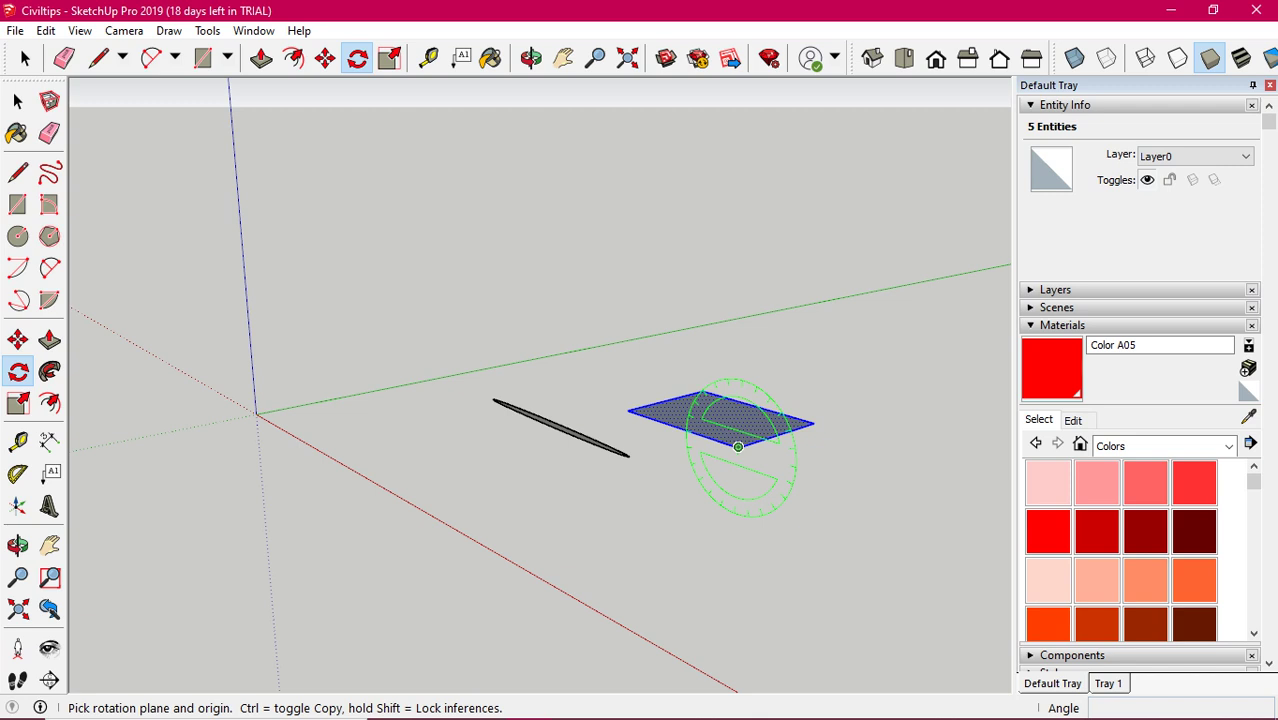
left_click(738, 447)
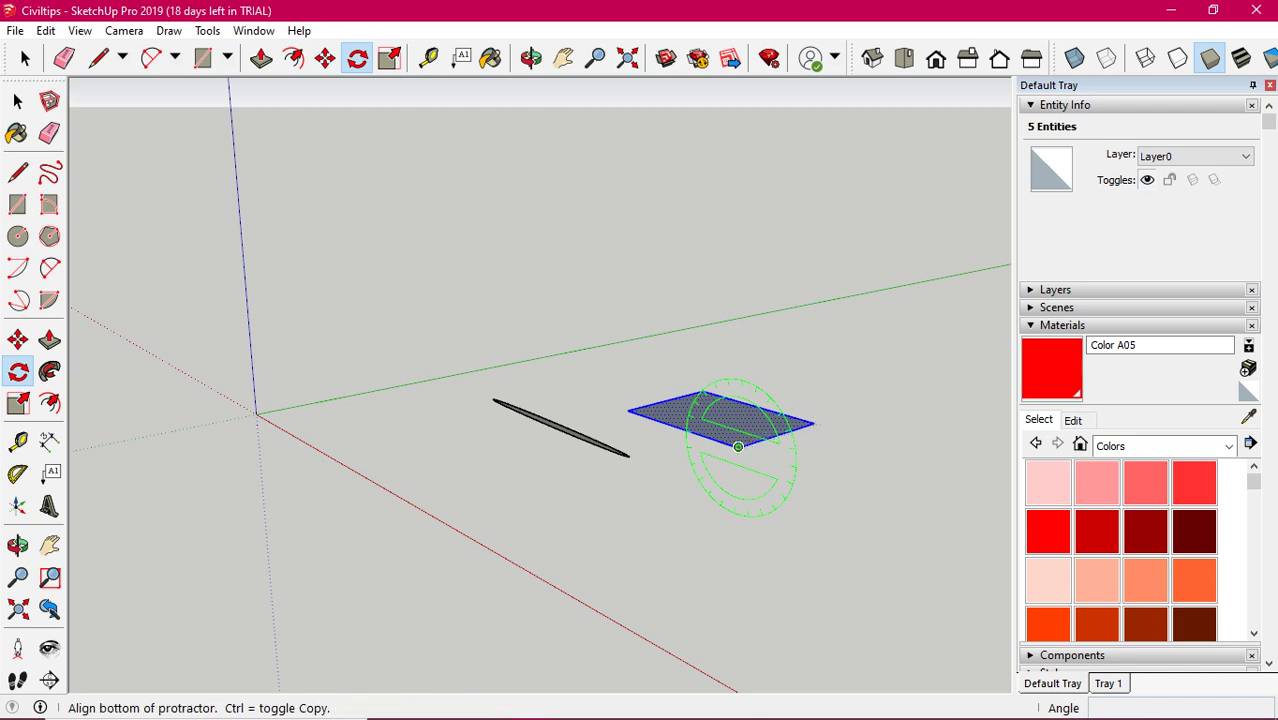
left_click(942, 377)
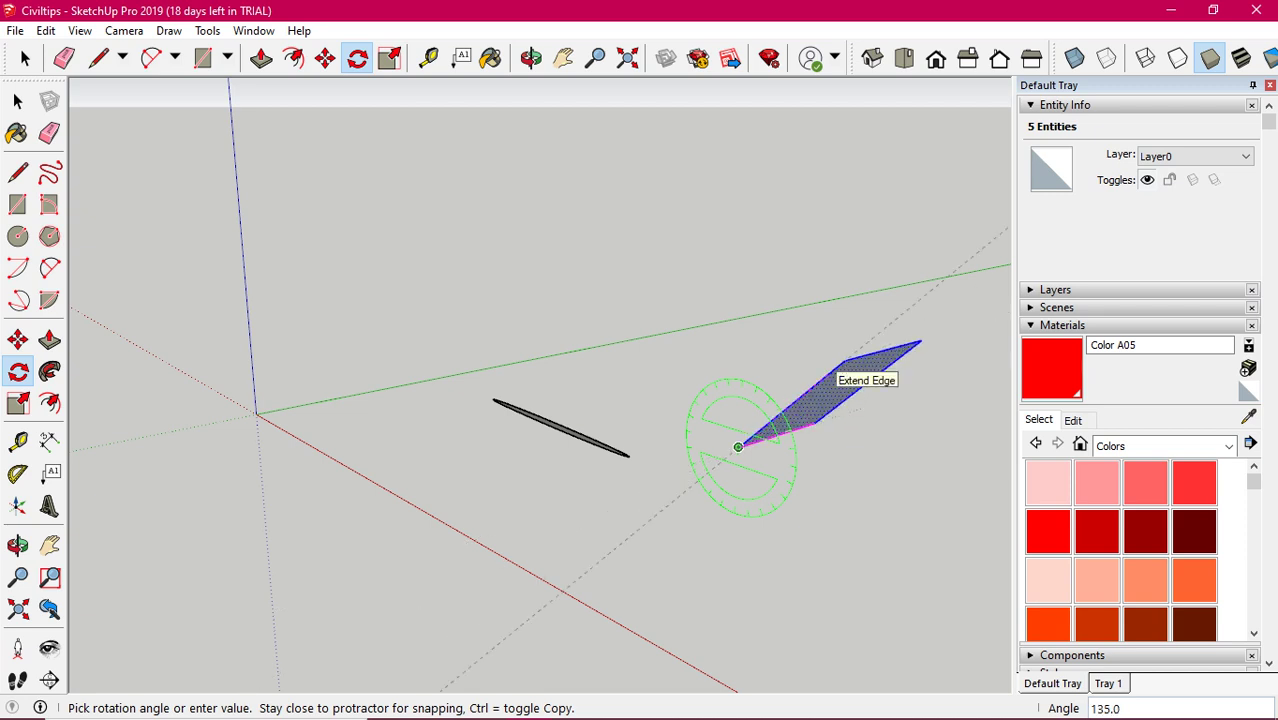
type("1")
key("Return")
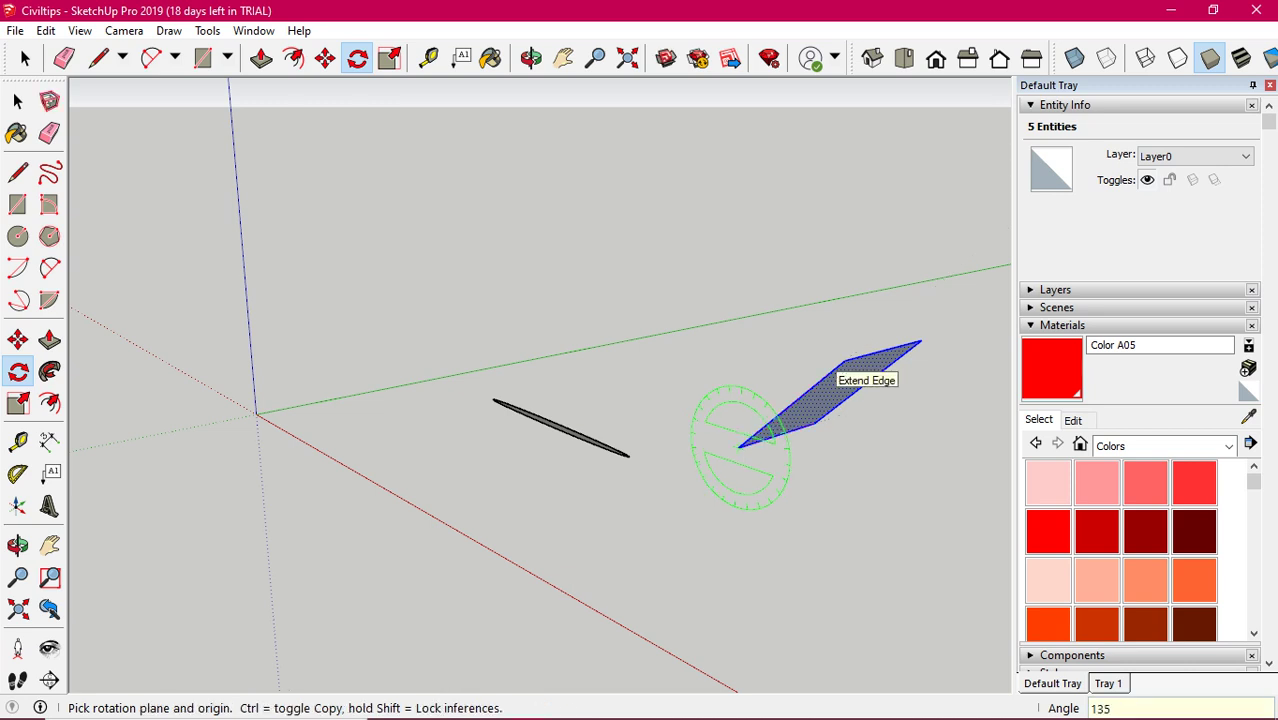
mouse_move(823, 514)
middle_mouse_down()
mouse_move(760, 530)
mouse_move(178, 251)
mouse_move(560, 300)
mouse_move(615, 395)
middle_mouse_up()
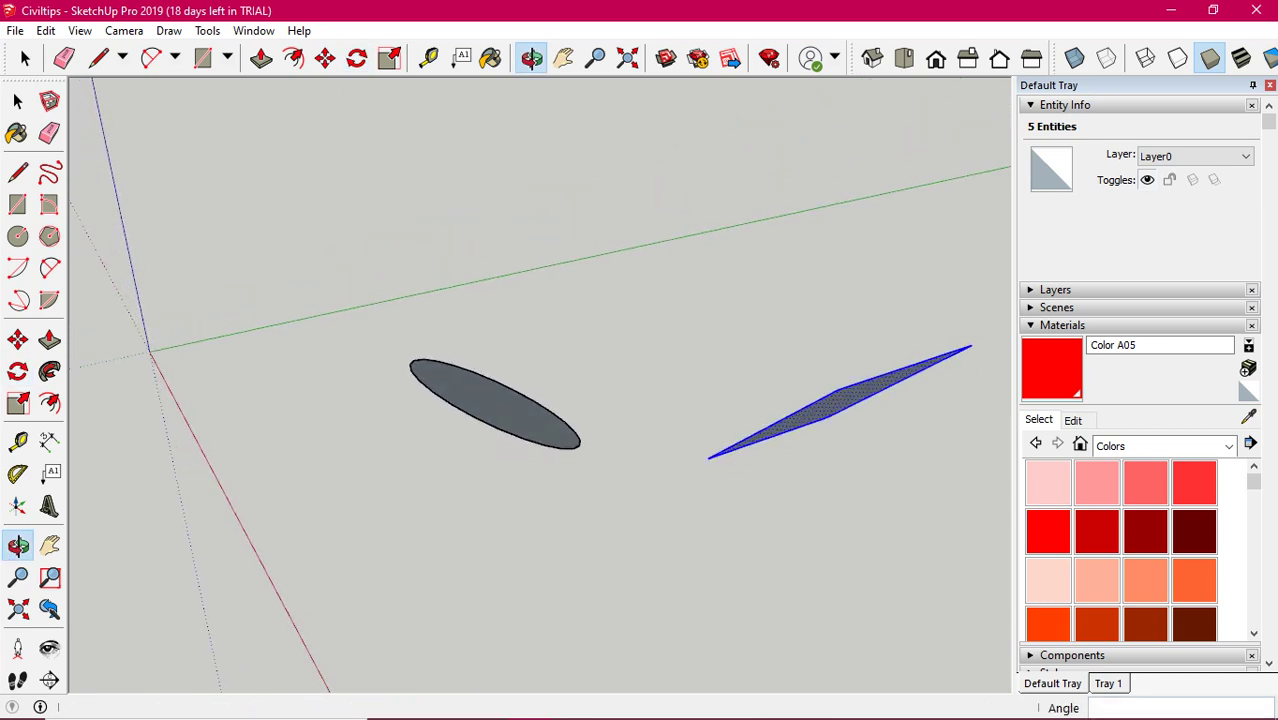
- Box-select the disc and tilted rectangle together and delete them
key("q")
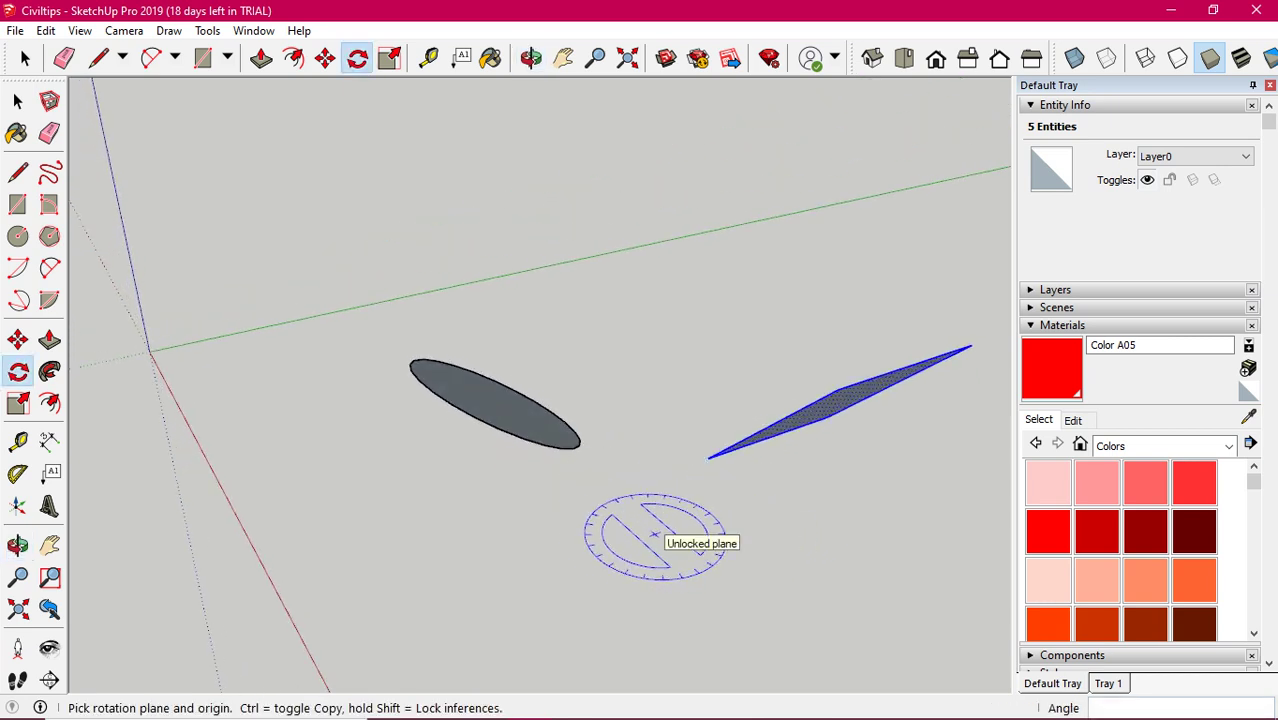
mouse_move(650, 535)
middle_mouse_down()
mouse_move(684, 539)
mouse_move(698, 465)
middle_mouse_up()
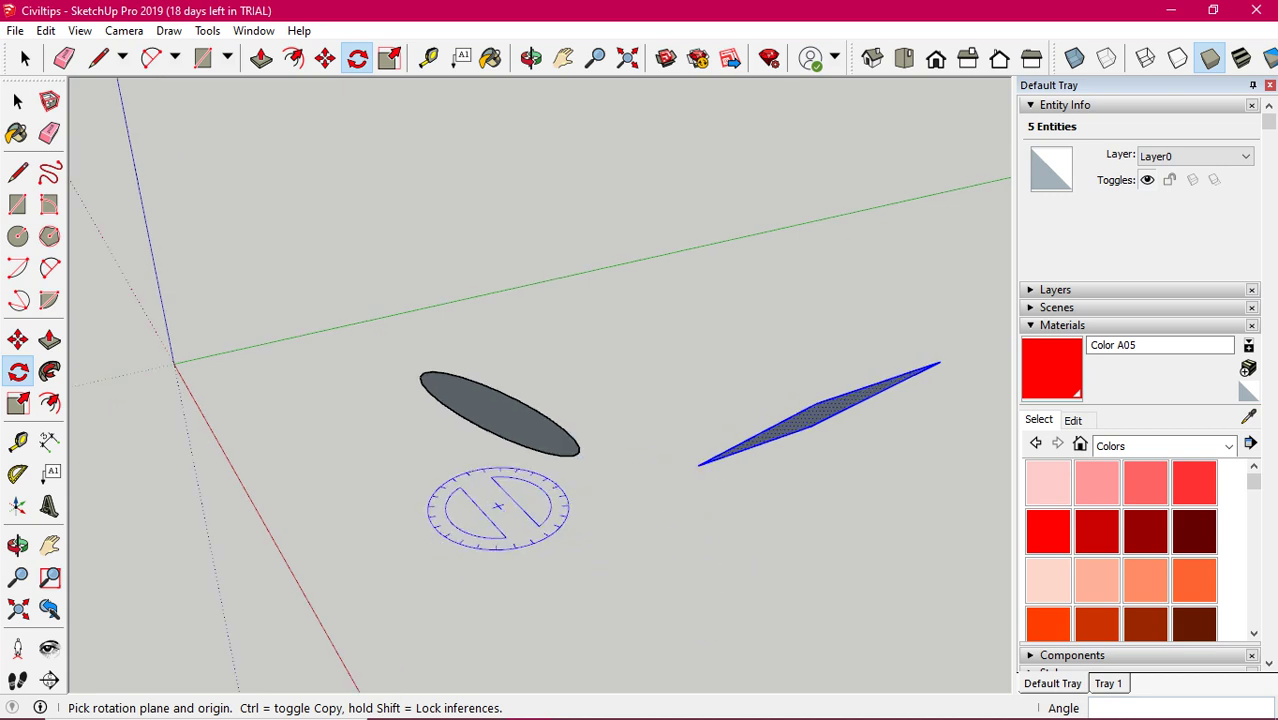
key("space")
left_click_drag(312, 248, 954, 514)
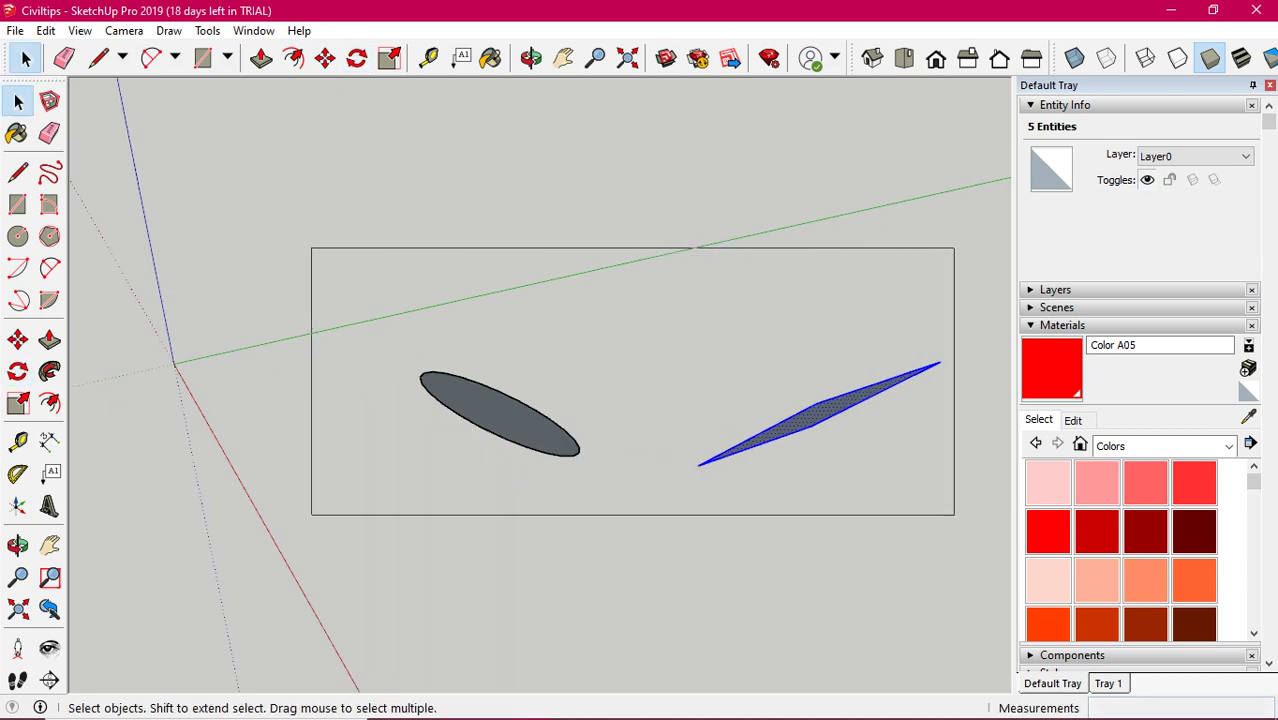
key("Delete")
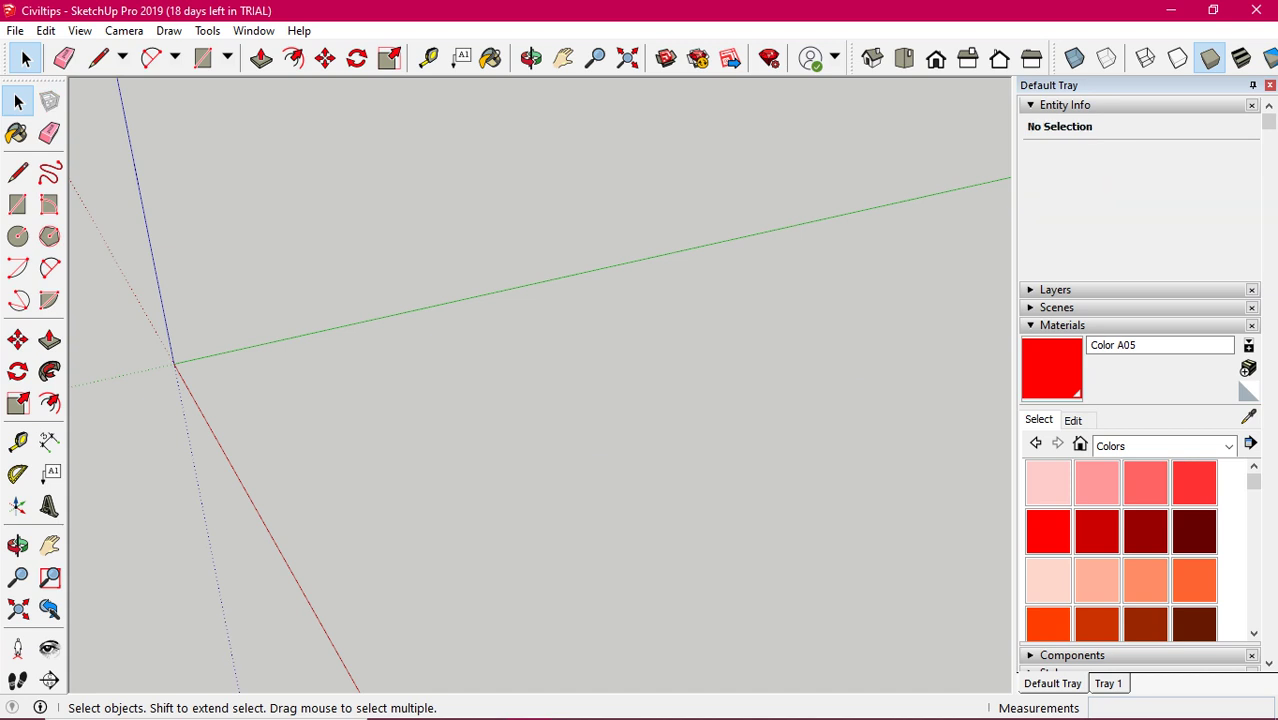
middle_click_drag(540, 380, 600, 360)
- Draw a square on the ground and Push/Pull it up into a cube
key("space")
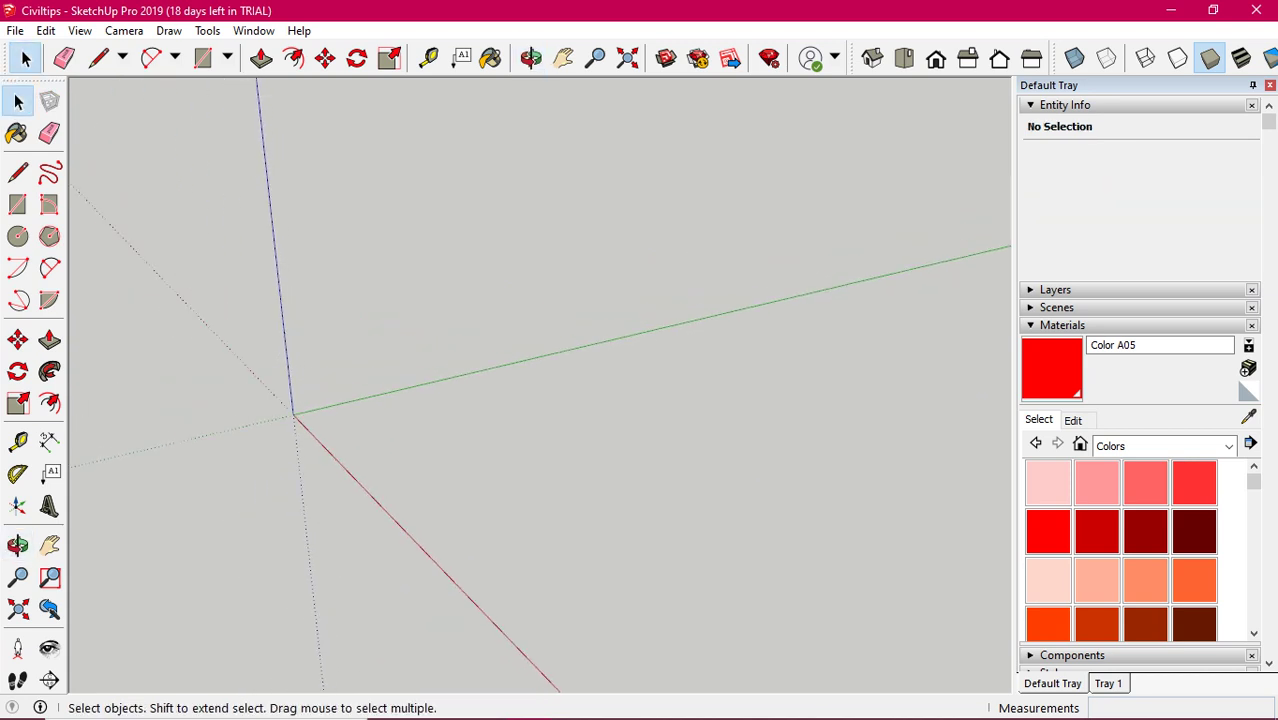
left_click(202, 57)
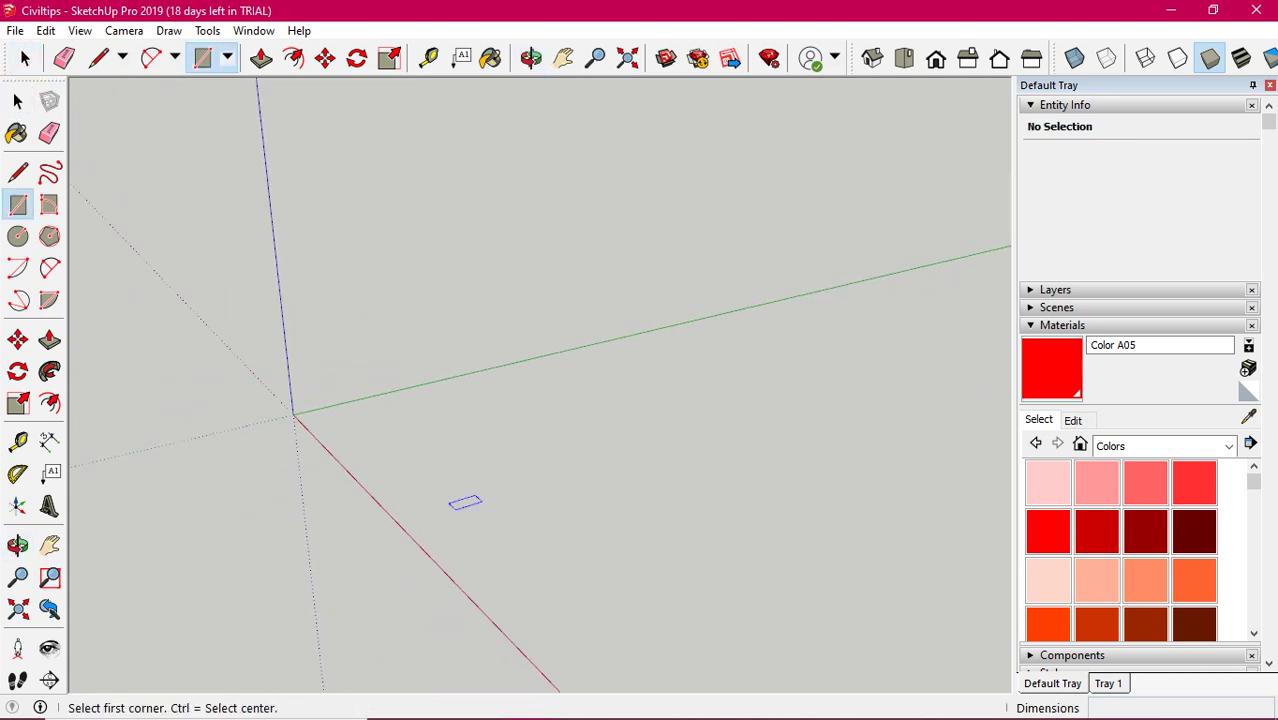
left_click(478, 434)
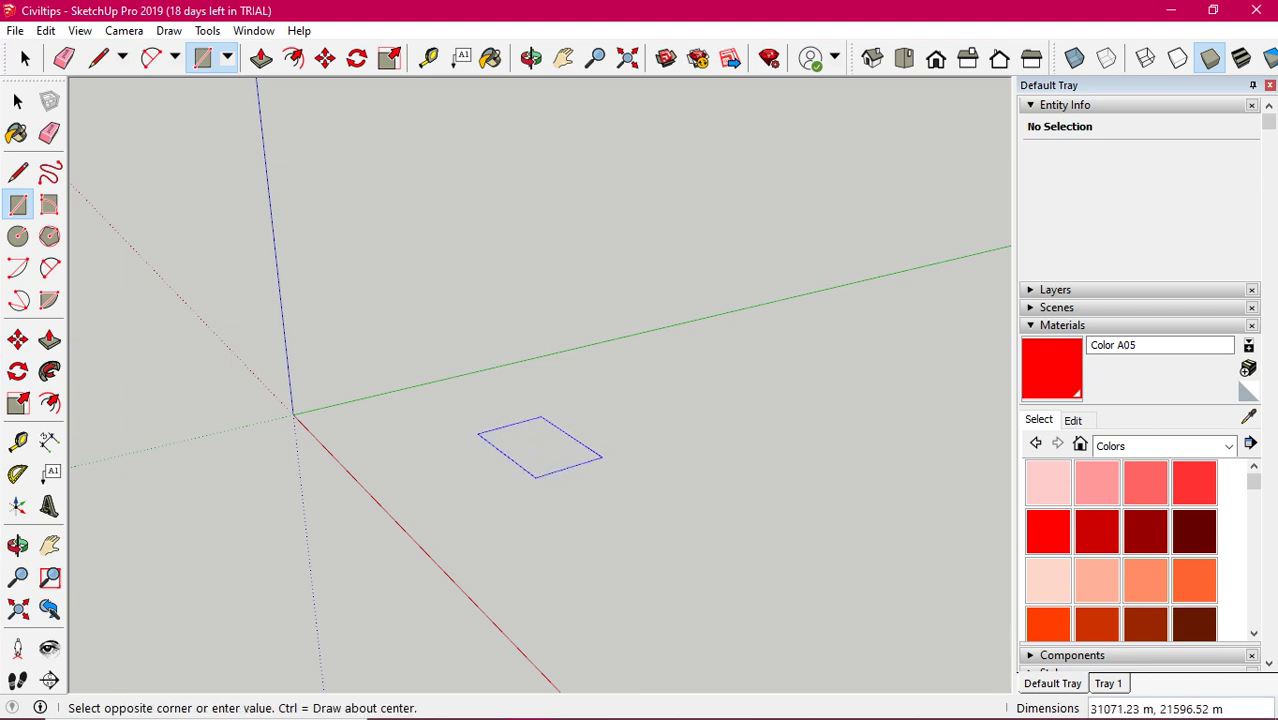
left_click(602, 458)
left_click(261, 57)
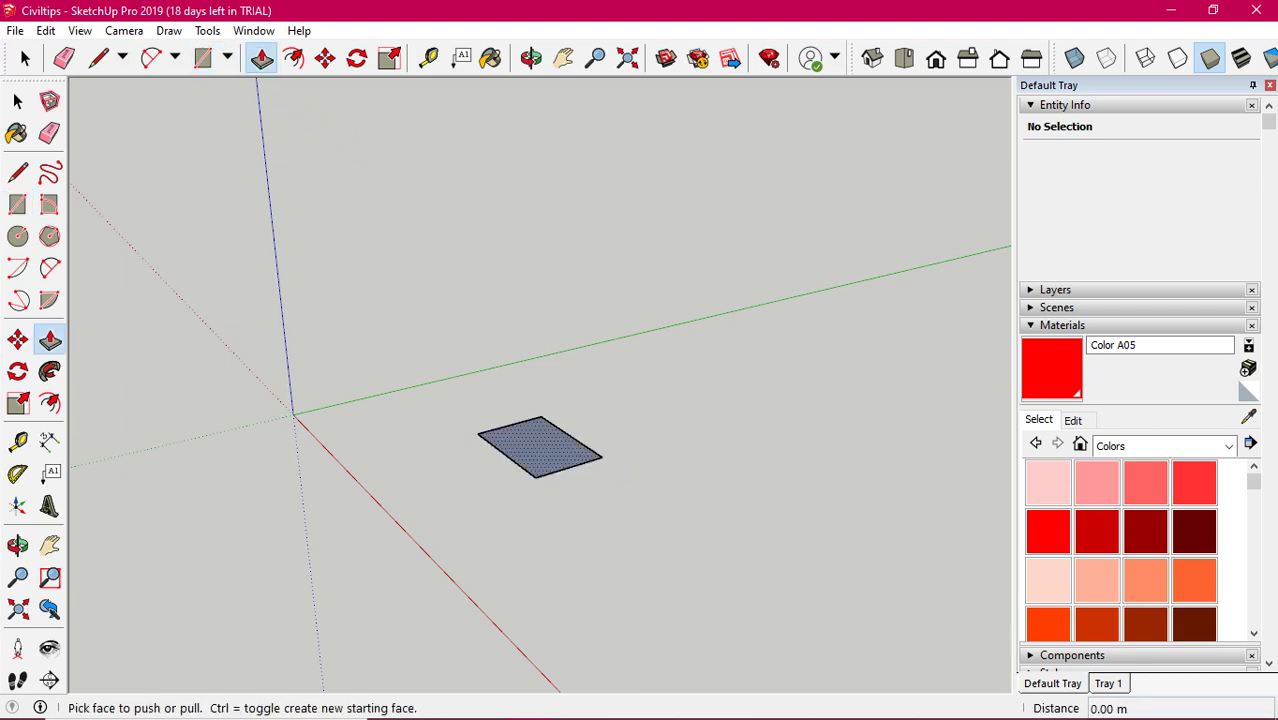
left_click(540, 446)
left_click(540, 350)
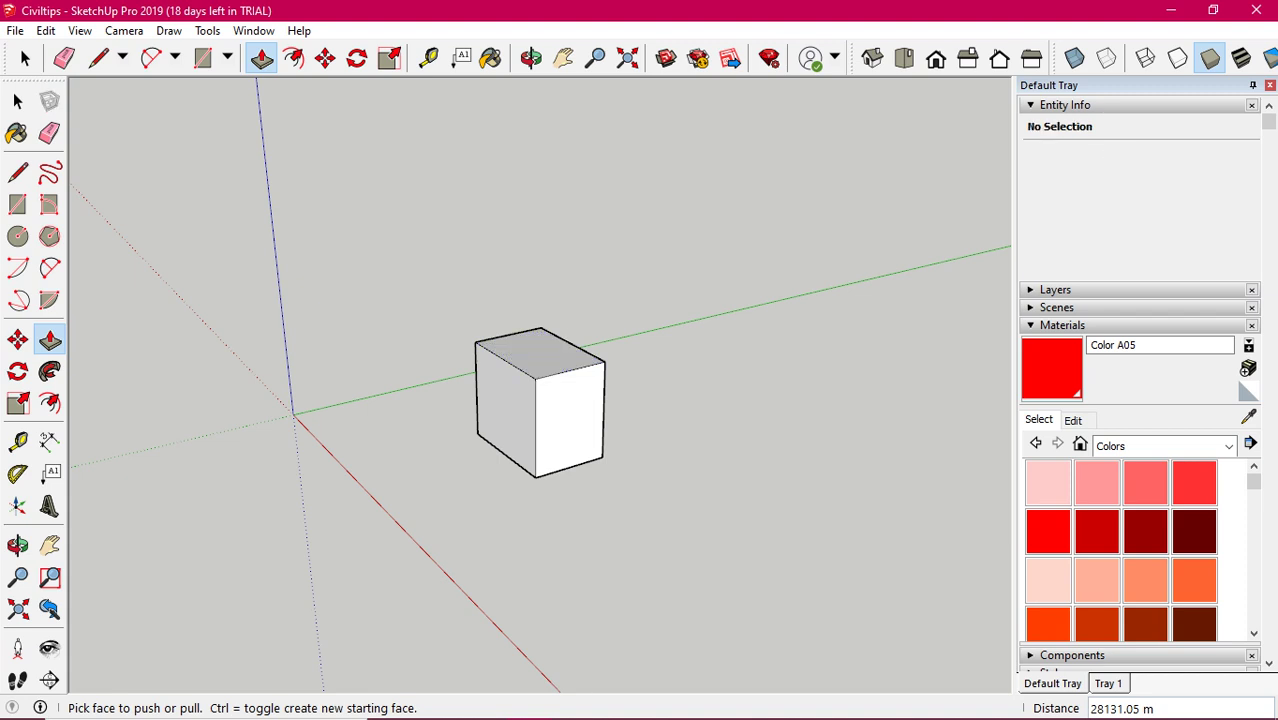
- Select the entire cube with Select
key("space")
triple_click(569, 418)
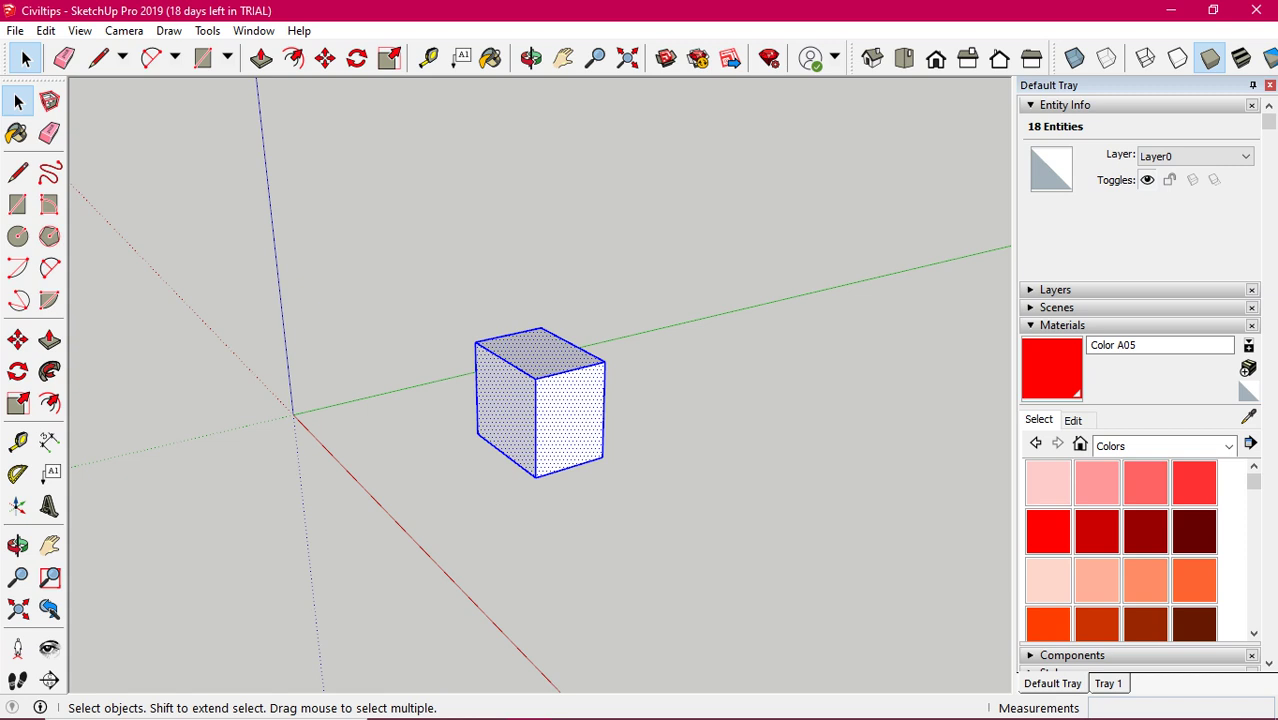
key("ctrl+t")
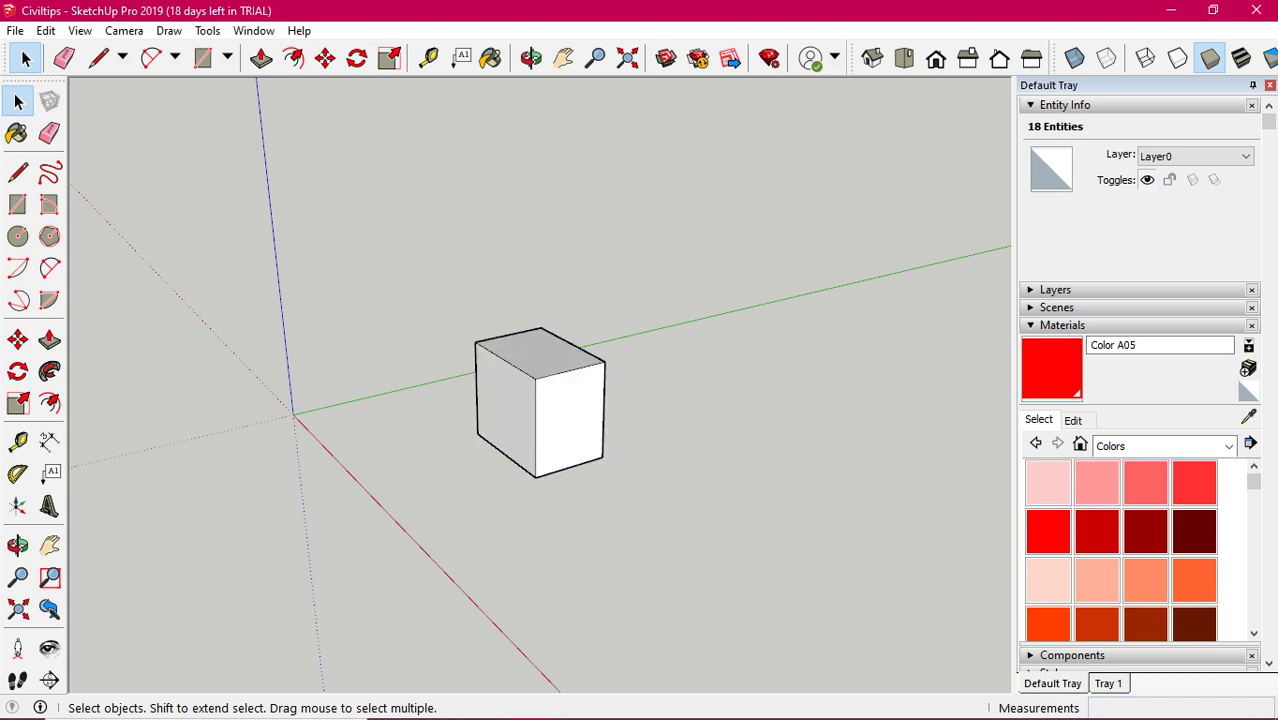
key("ctrl+a")
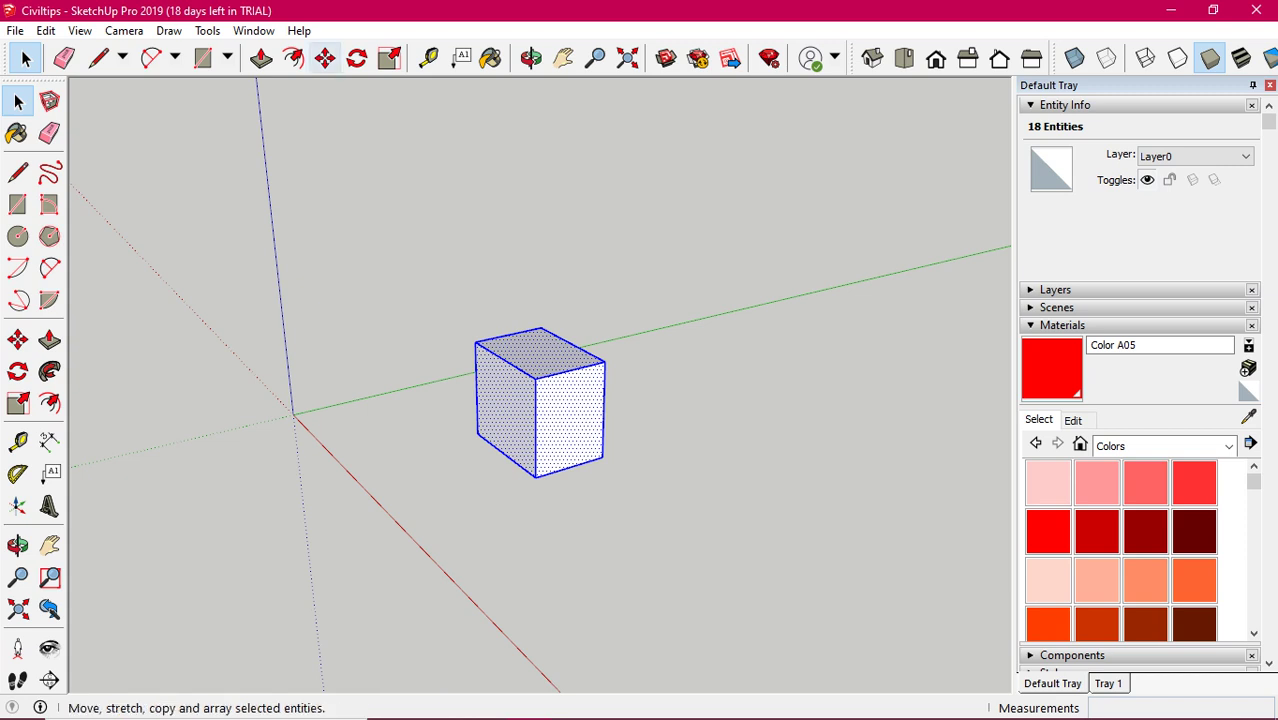
- Tilt the cube 130° about the red axis at its top corner
left_click(357, 57)
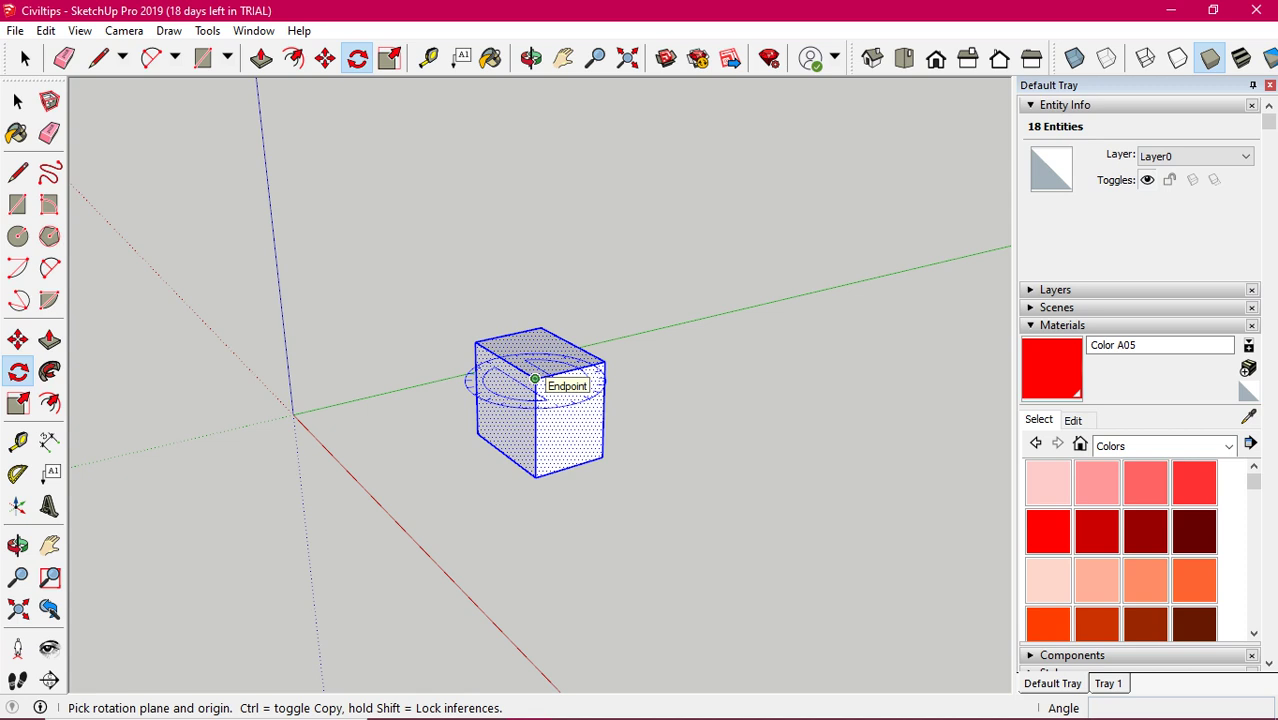
key("Right")
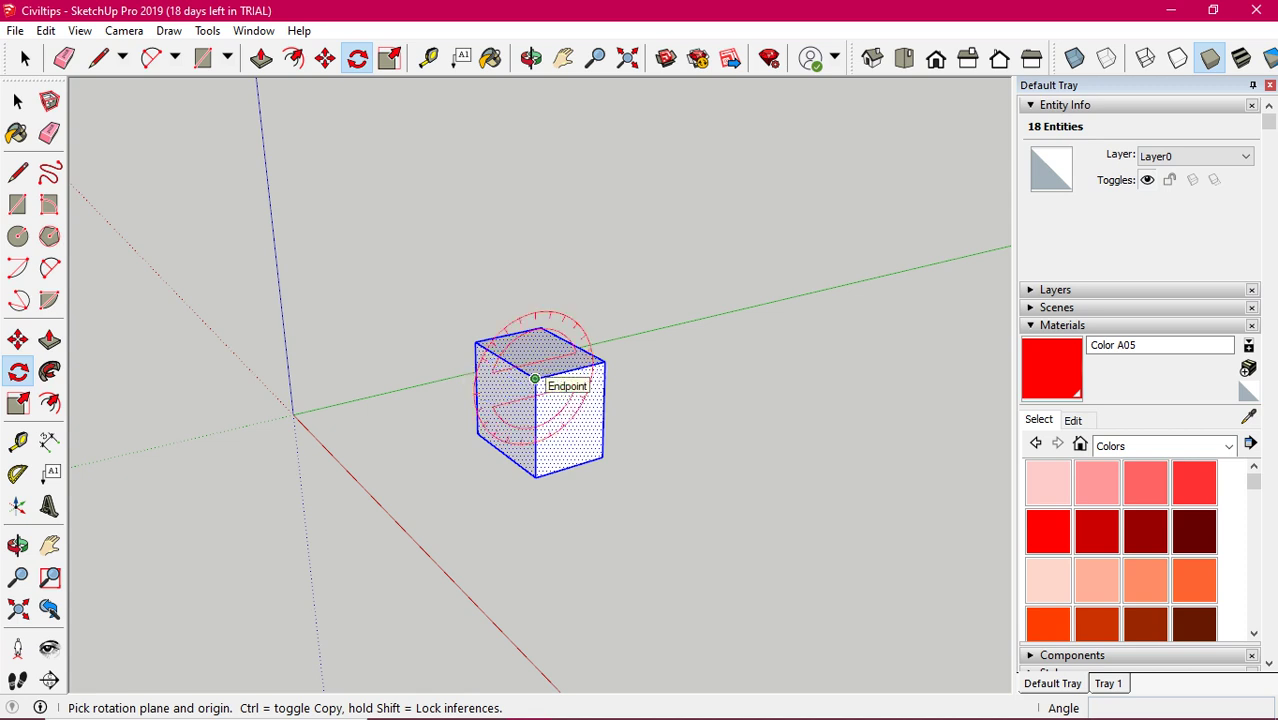
left_click(535, 379)
left_click(535, 379)
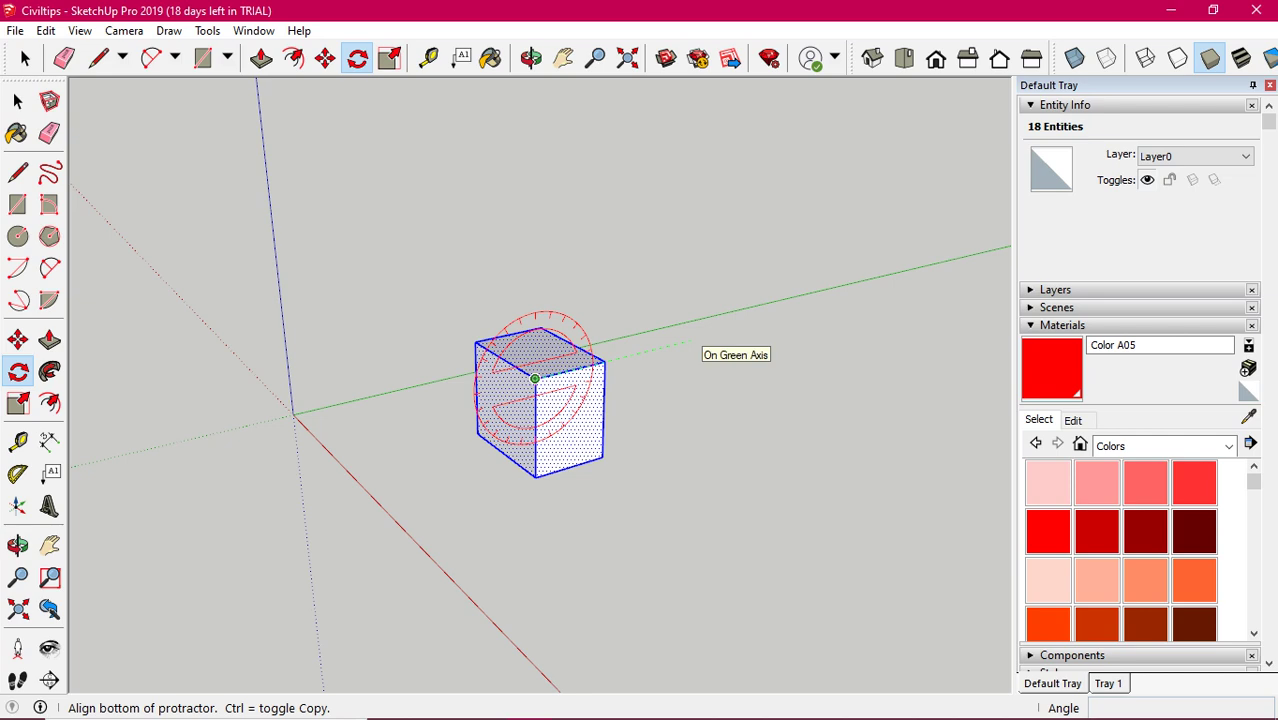
left_click(688, 344)
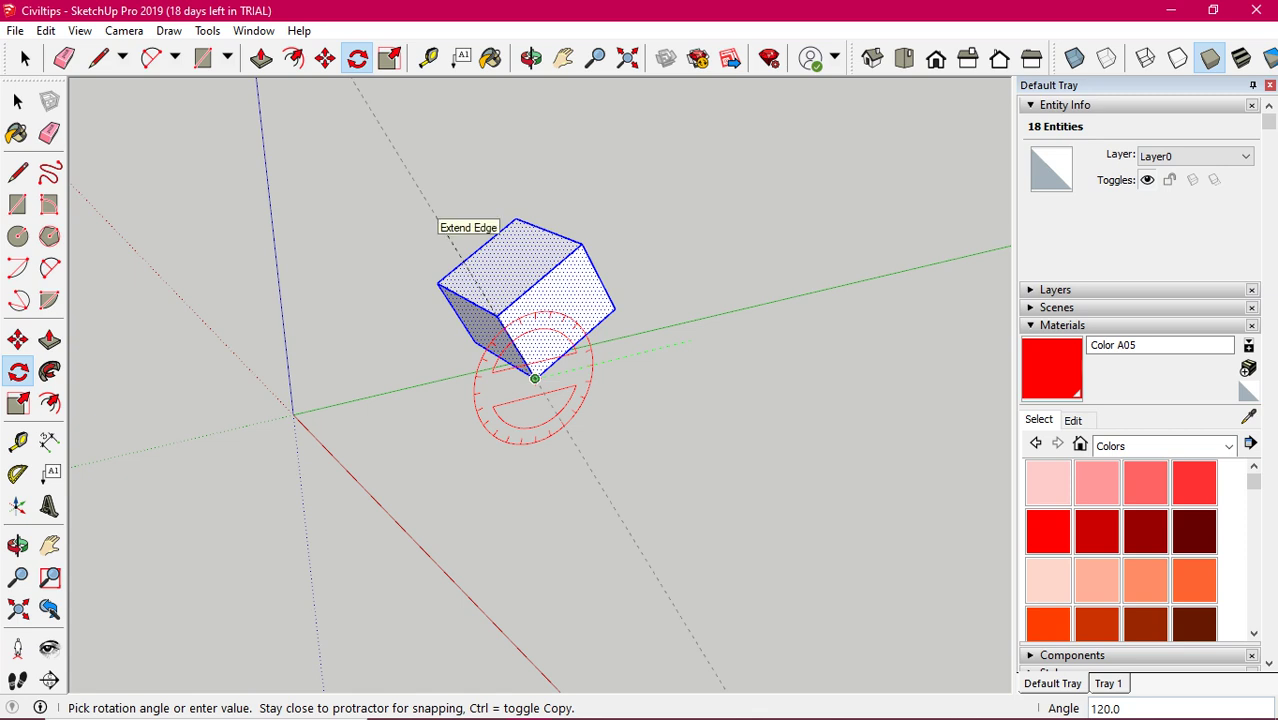
type("130")
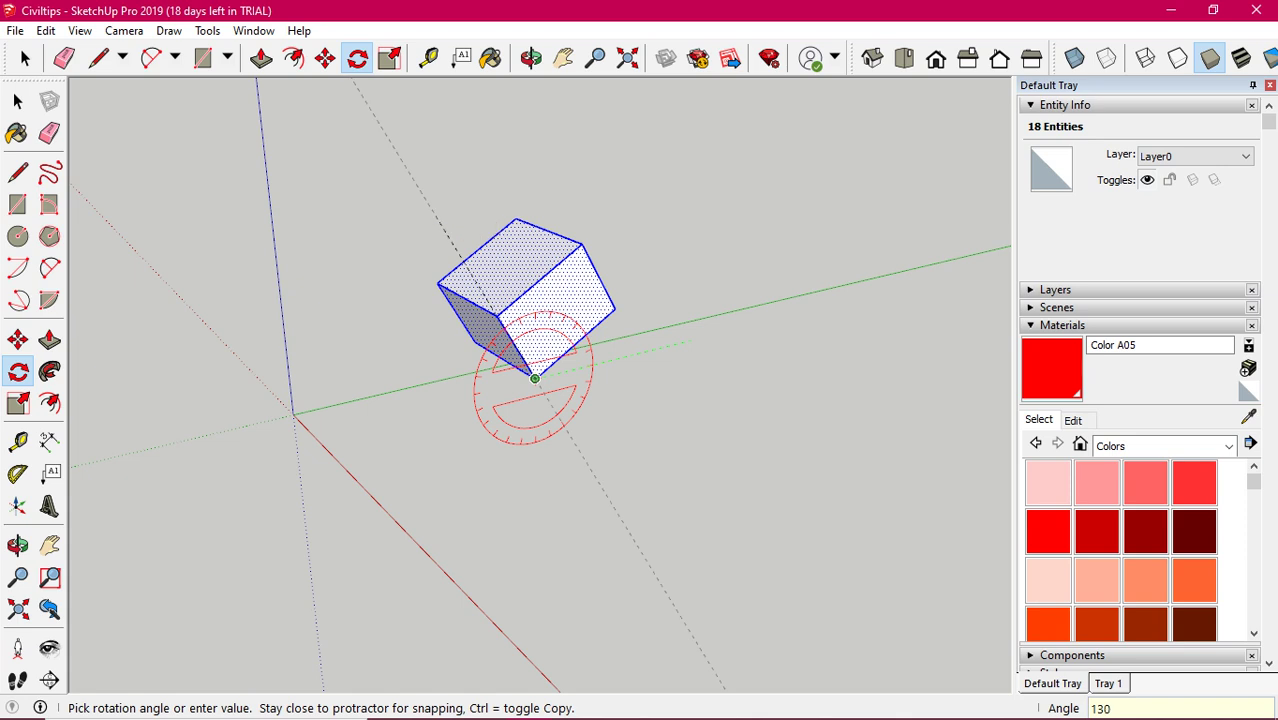
key("Return")
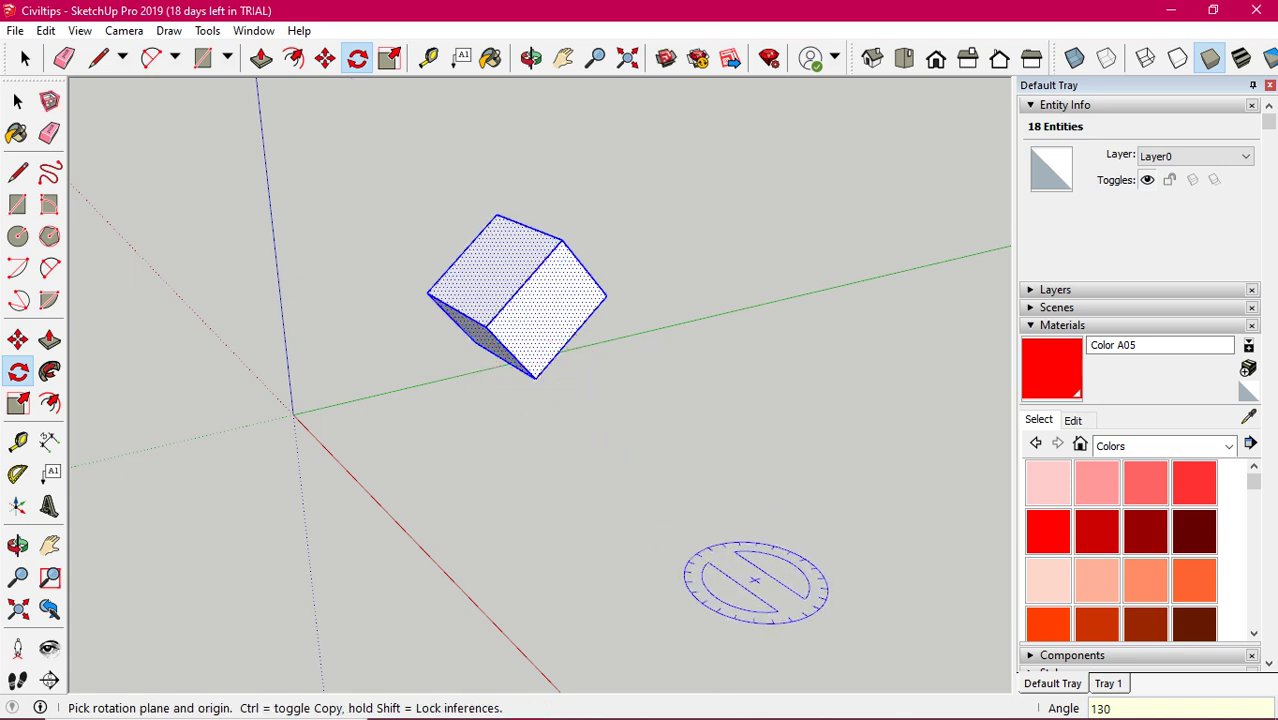
- Inspect the tilted cube, then undo the rotation so it stands upright
key("space")
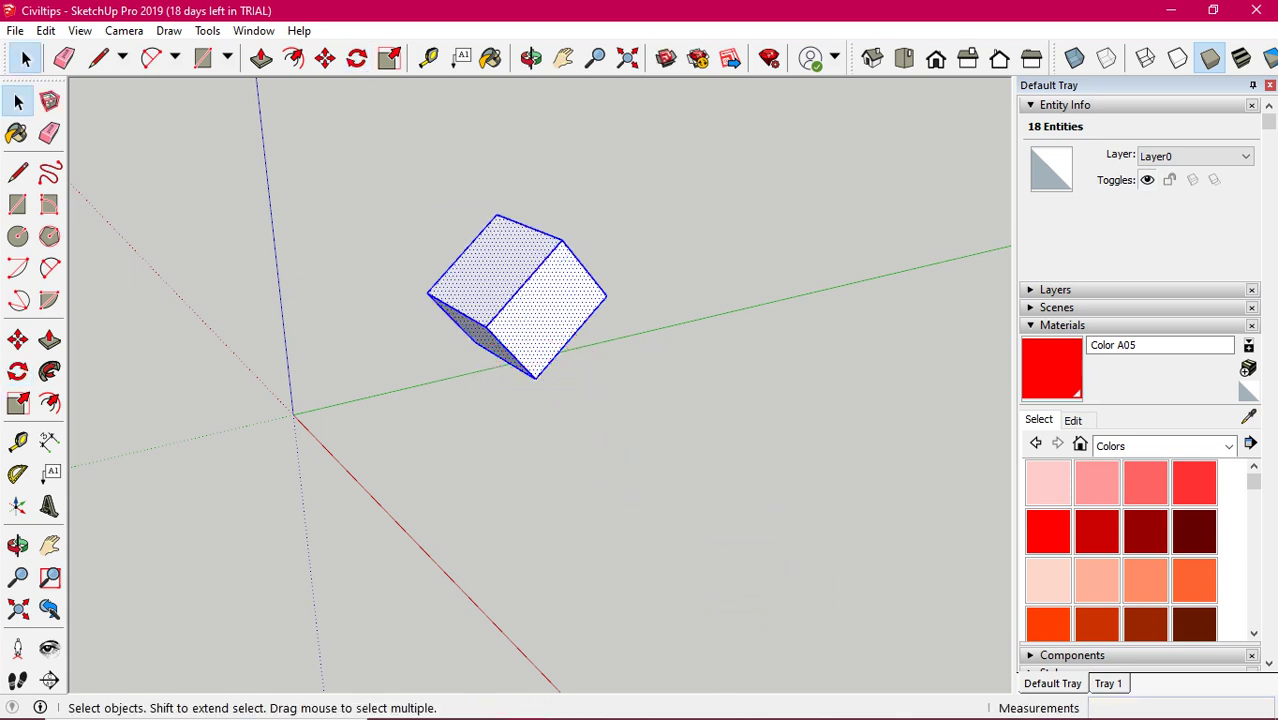
mouse_move(672, 521)
middle_mouse_down()
mouse_move(700, 500)
mouse_move(690, 505)
middle_mouse_up()
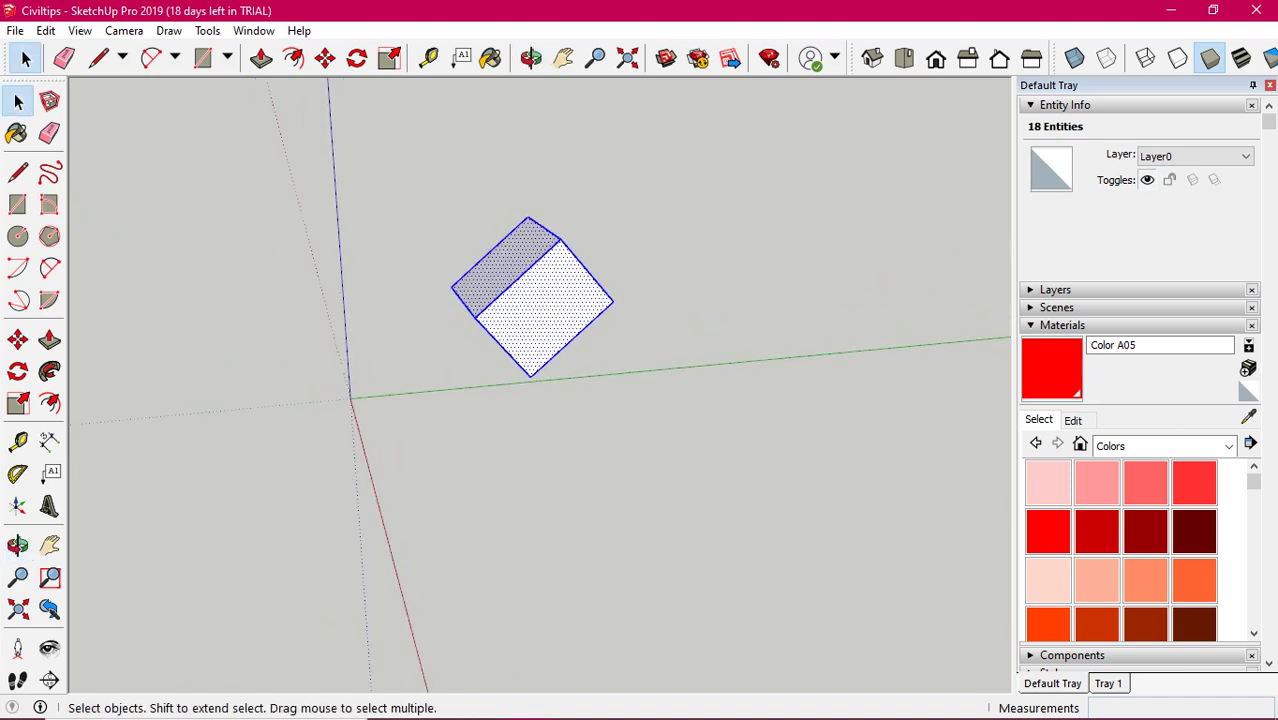
key("ctrl+z")
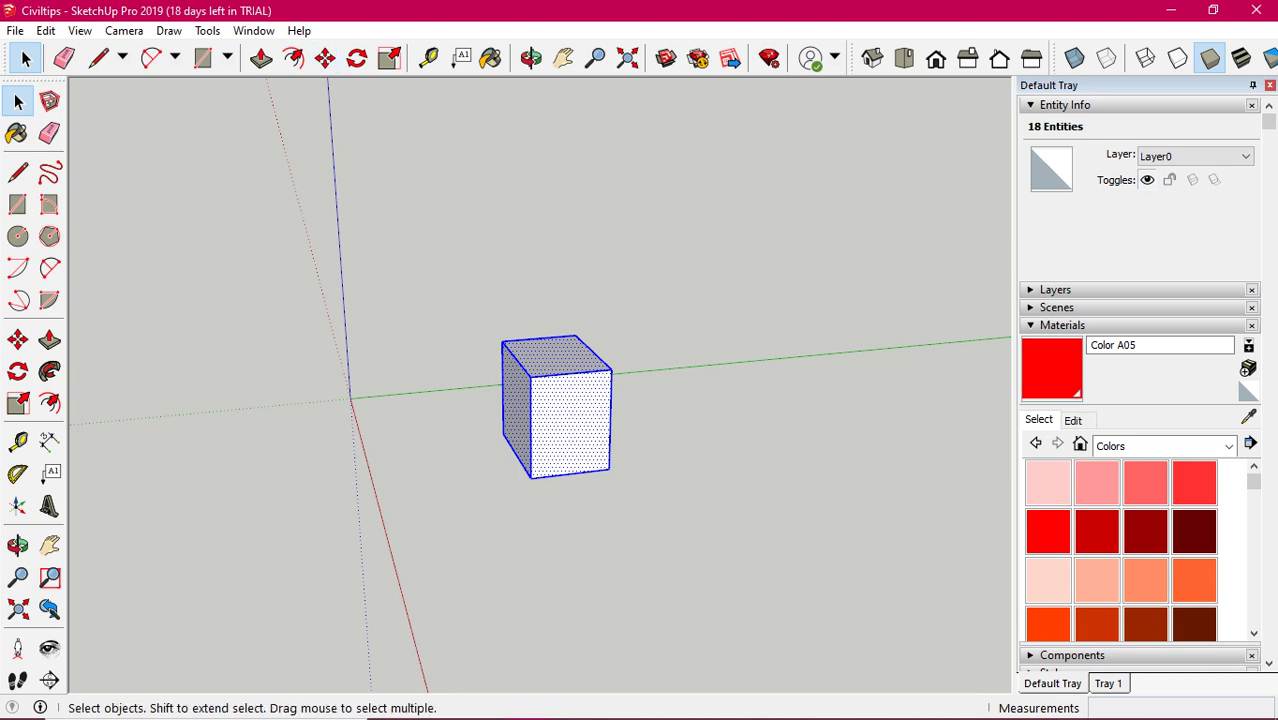
- Rotate the cube 150° about the green axis at its top corner, then undo it
left_click(356, 58)
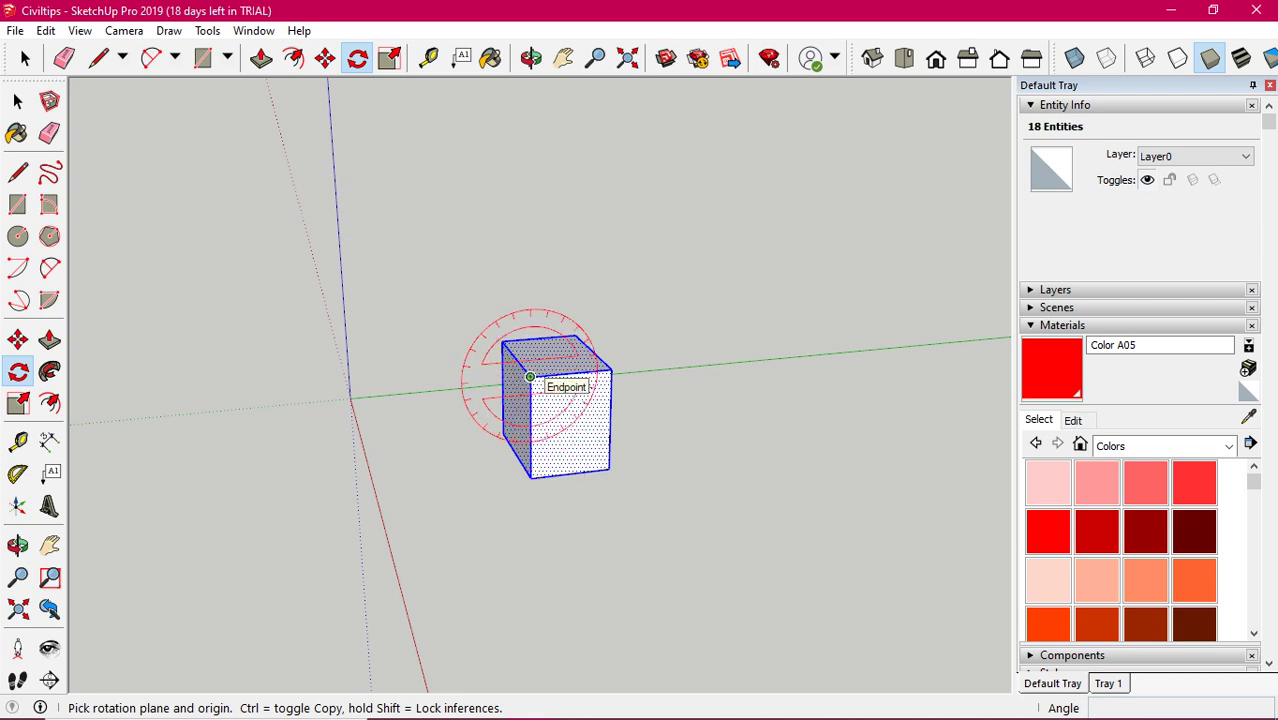
key("Left")
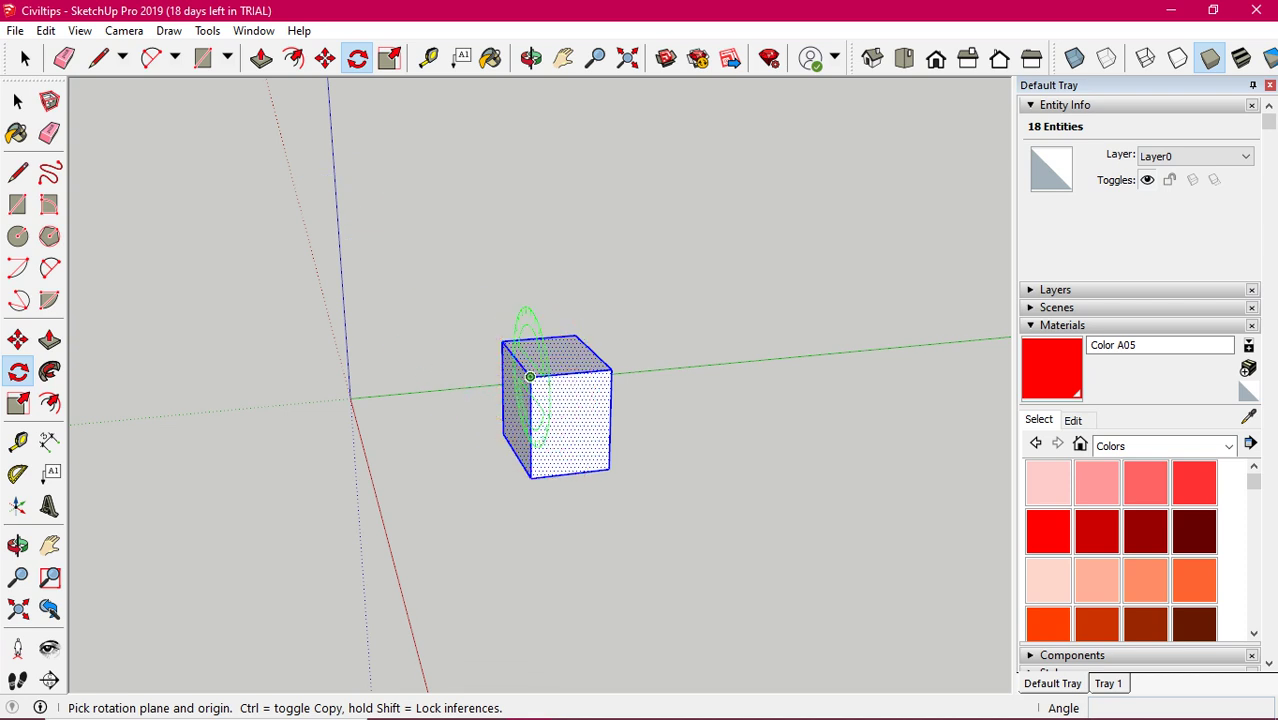
left_click(530, 377)
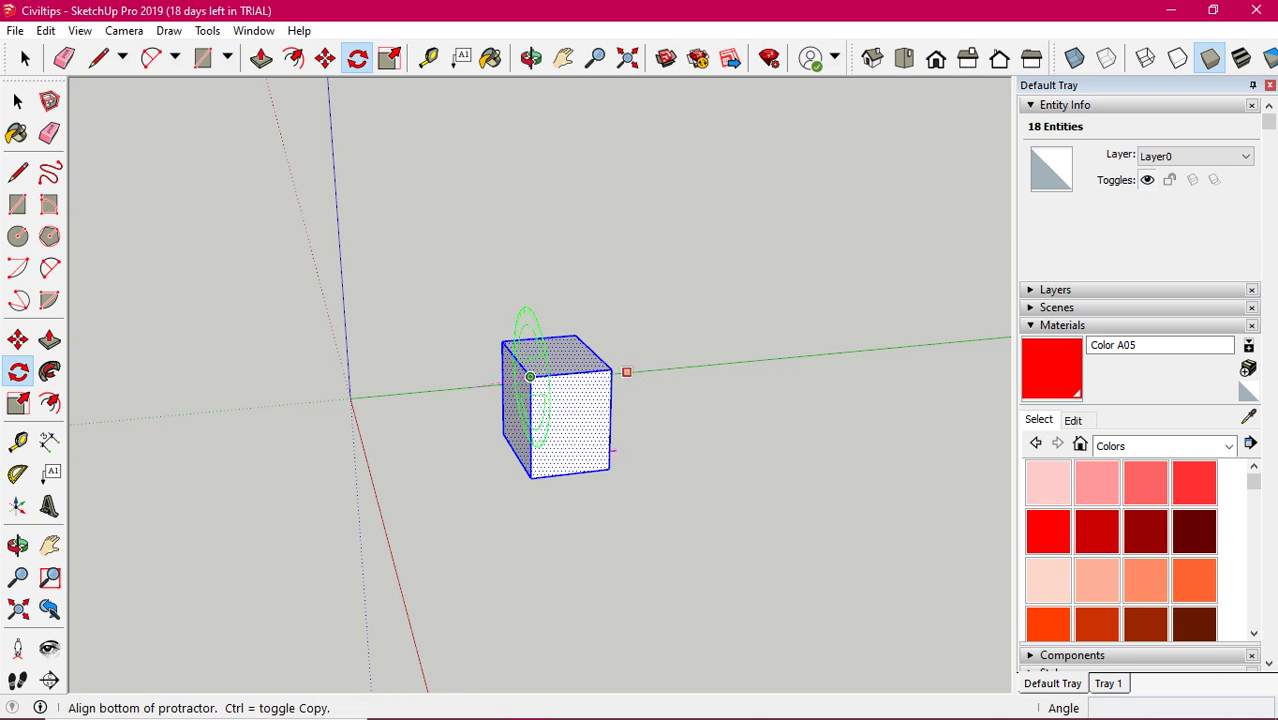
left_click(610, 370)
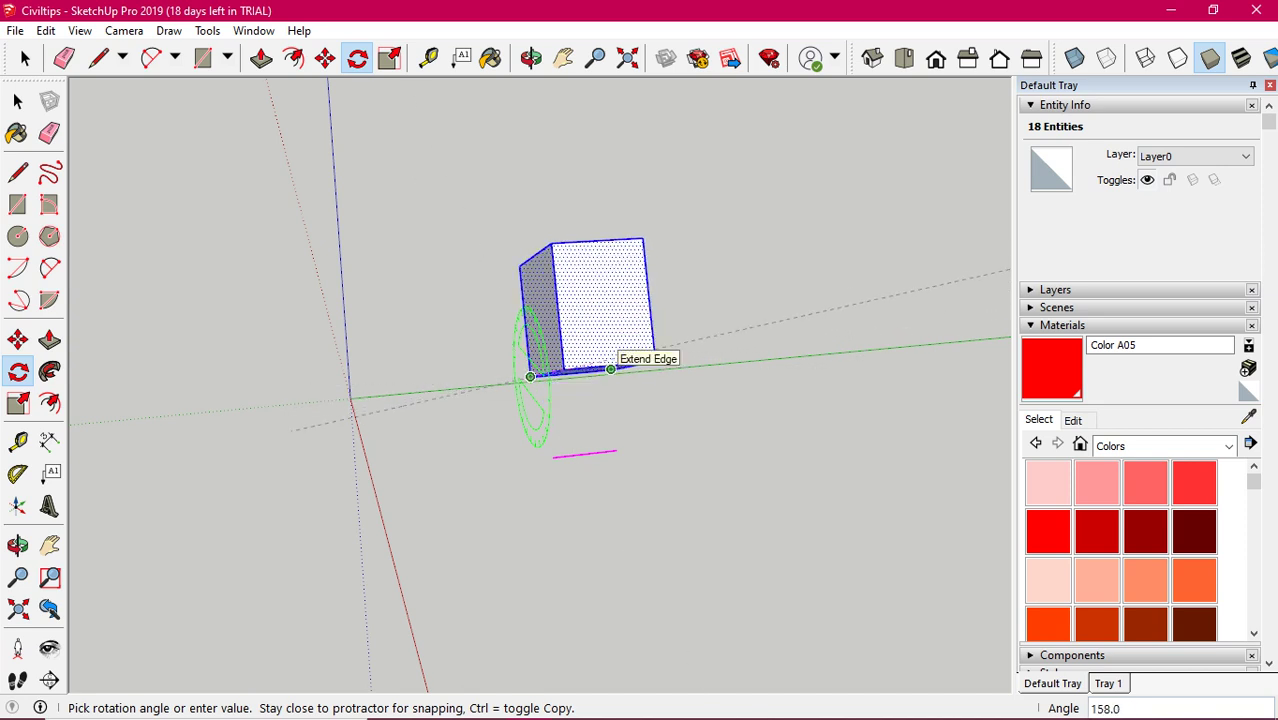
type("1")
key("Return")
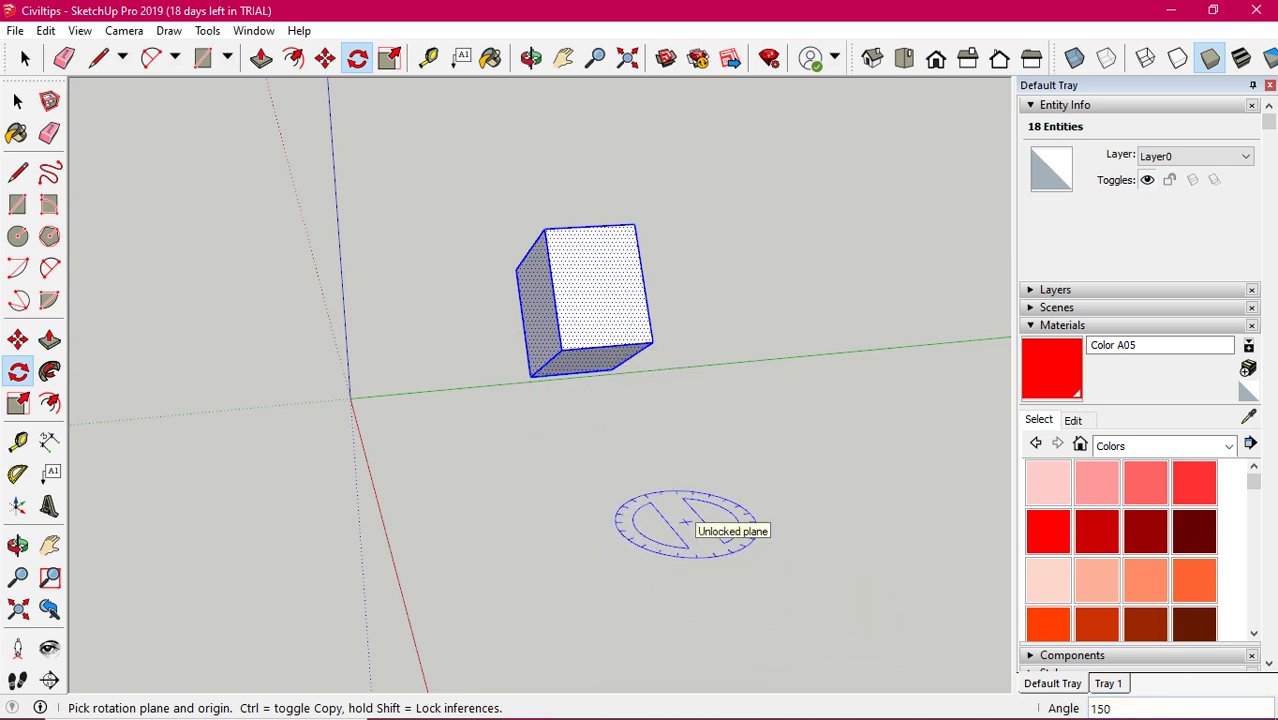
key("ctrl+z")
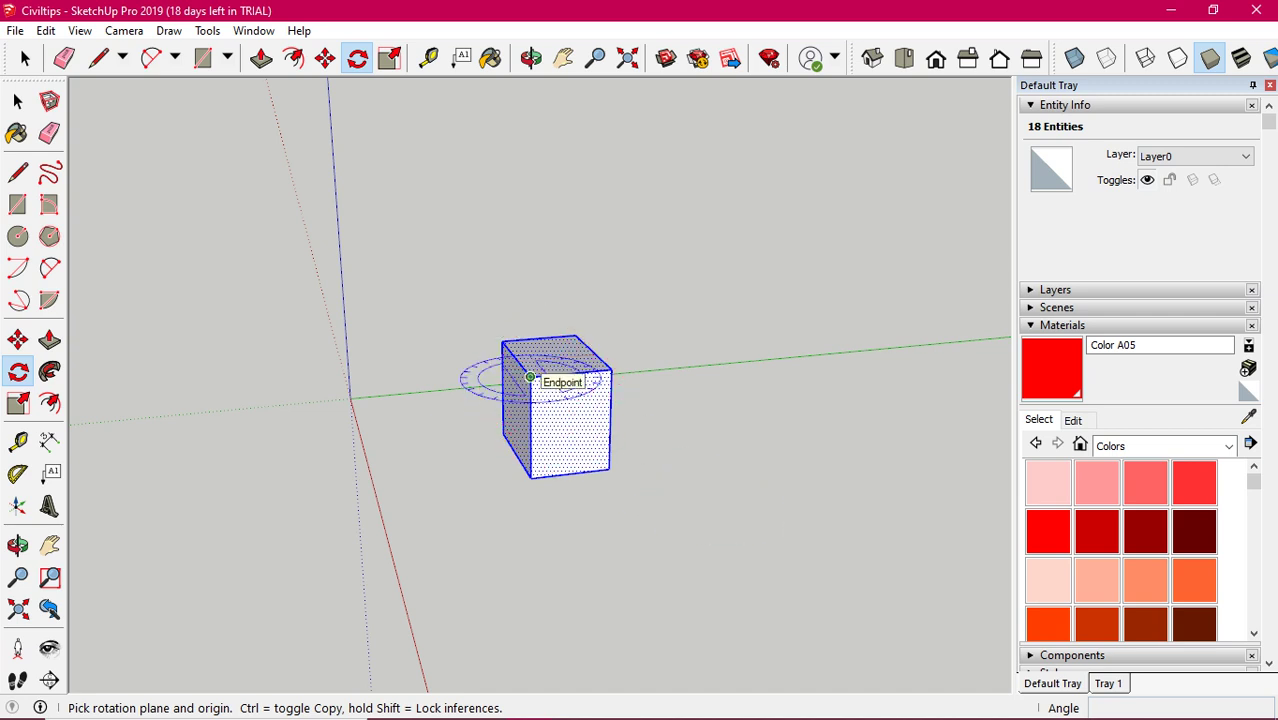
- Rotate the cube 30° about a vertical axis at its top corner, then exit Rotate
left_click(530, 377)
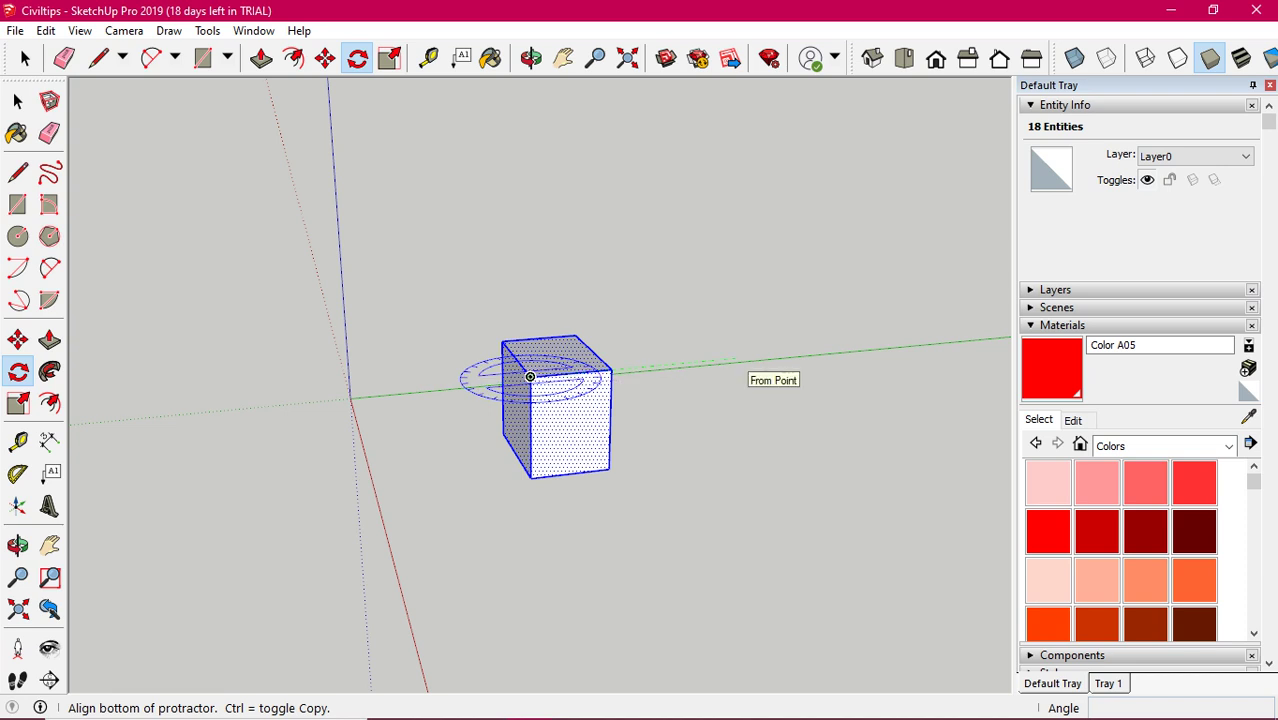
left_click(745, 362)
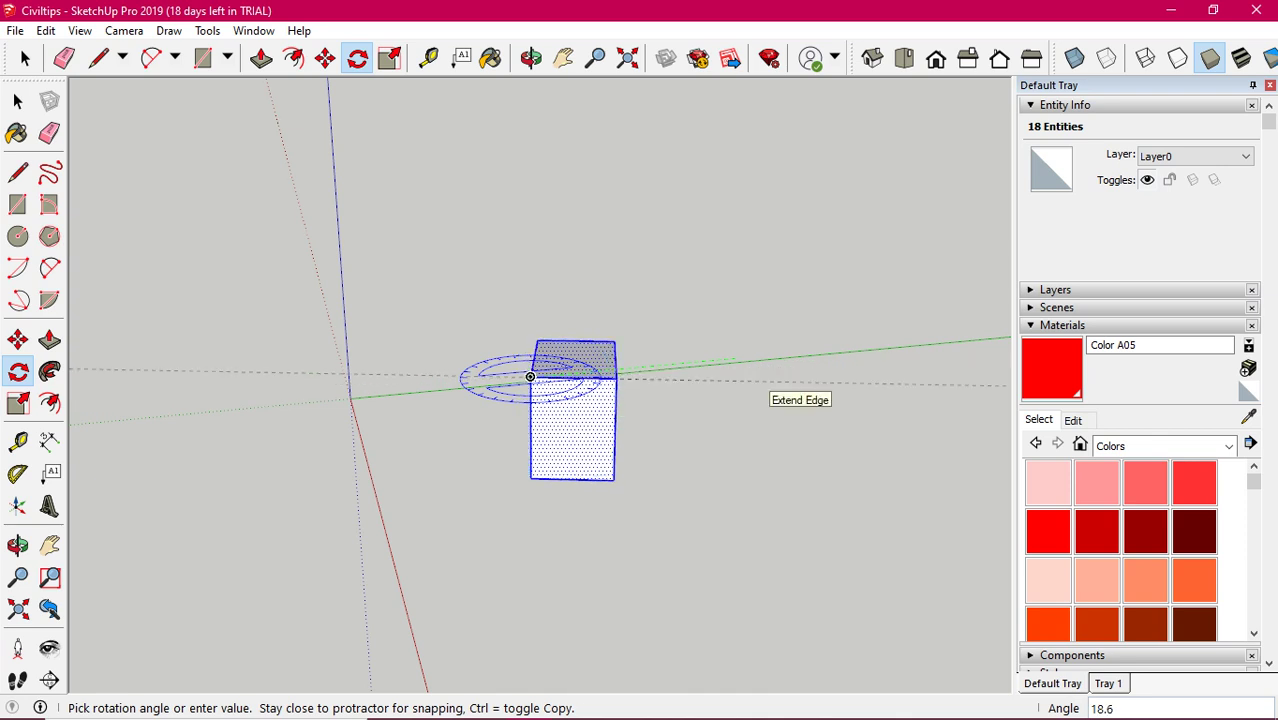
type("30")
key("Return")
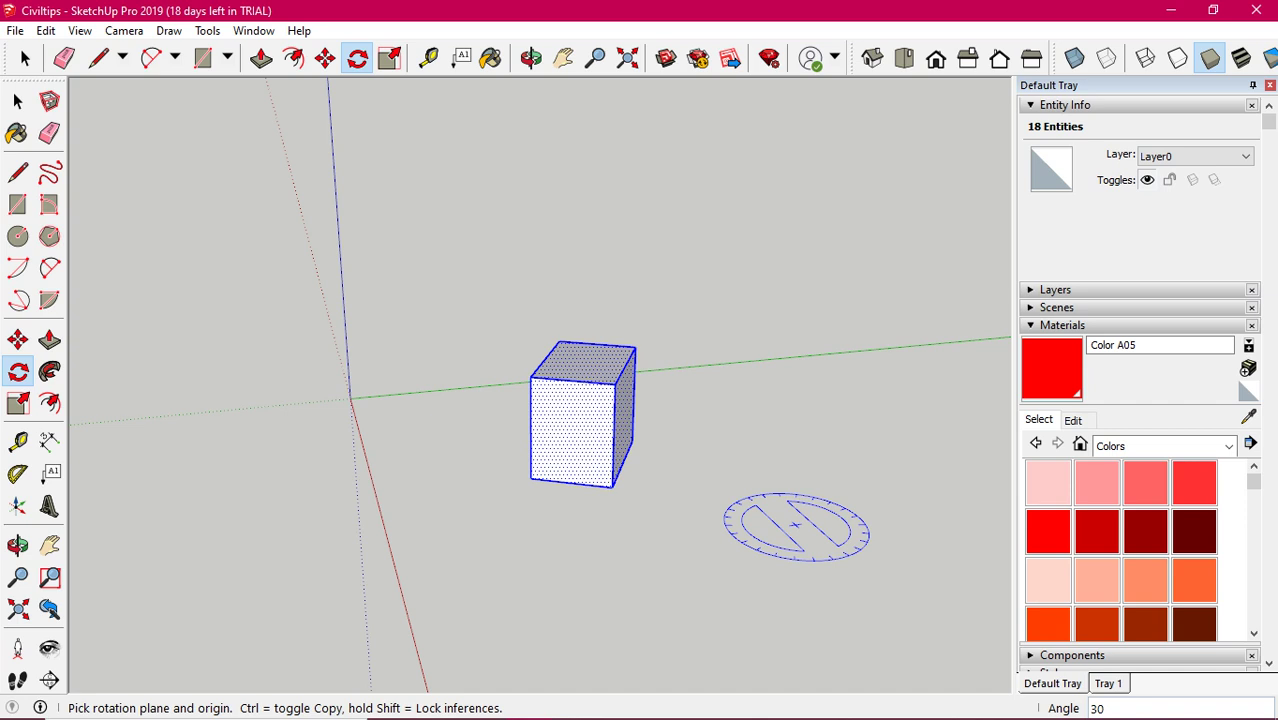
left_click(676, 558)
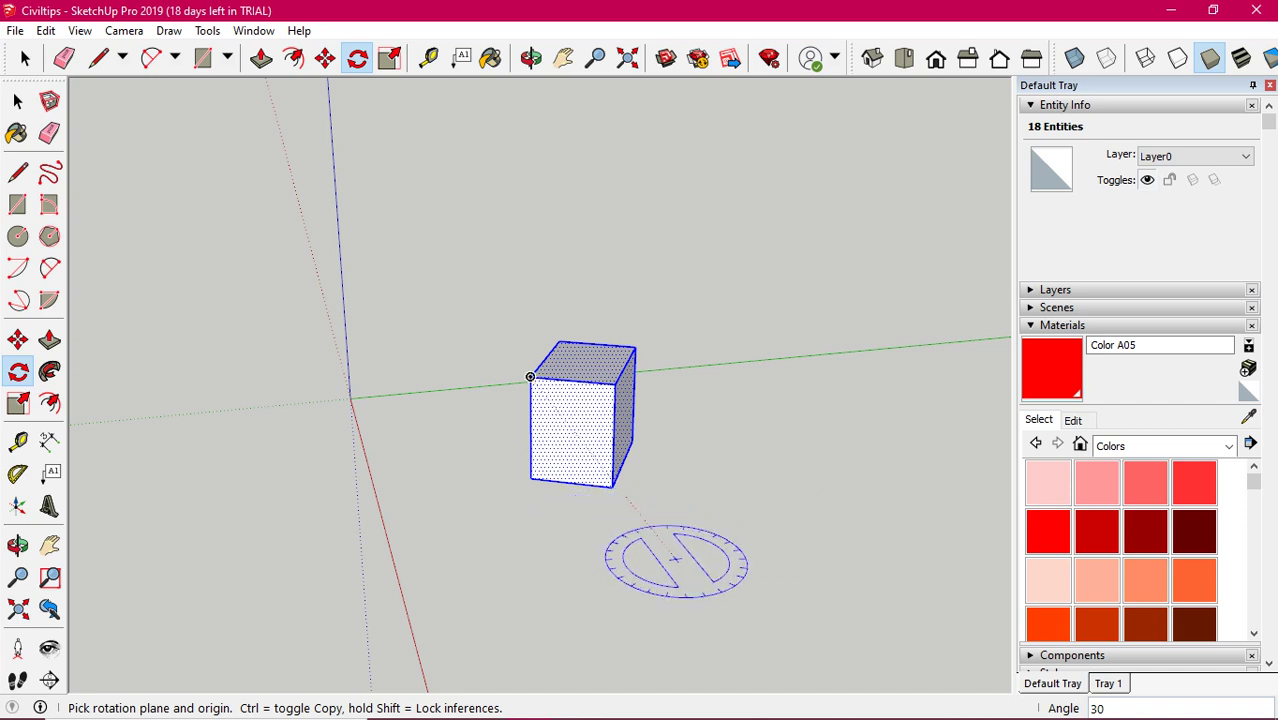
key("space")
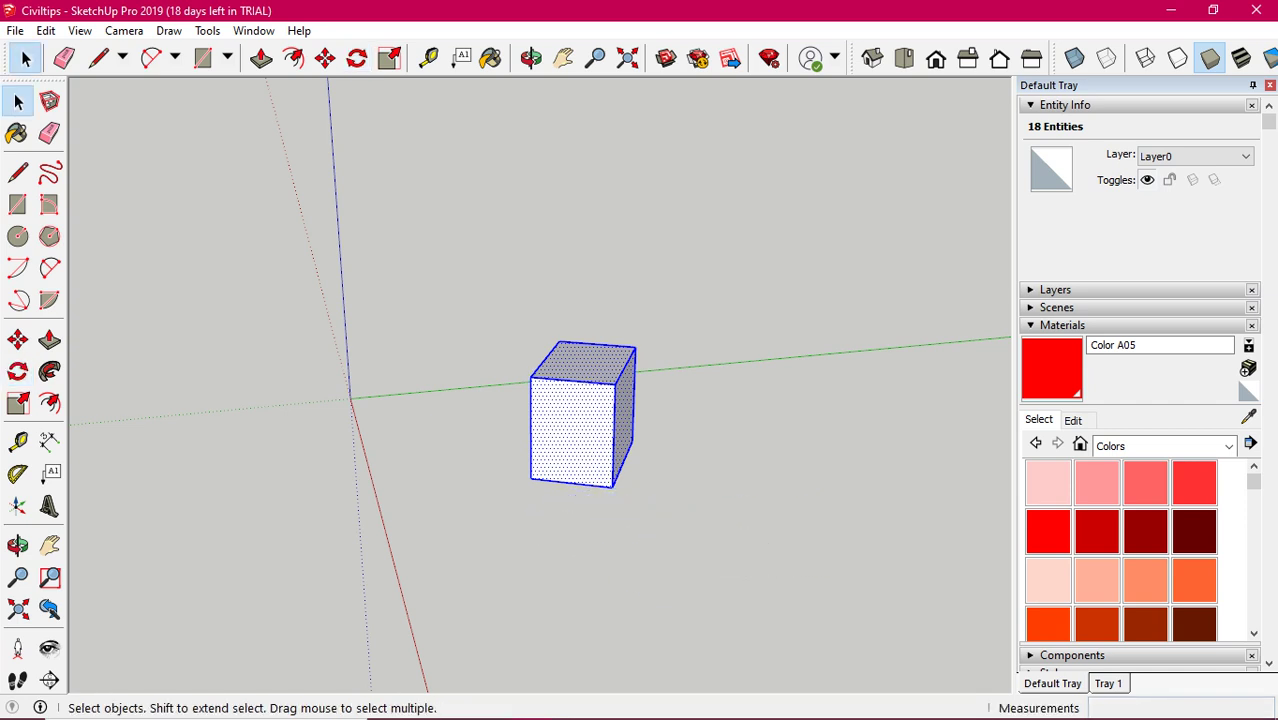
- Draw a circle on the ground beside the cube
key("Escape")
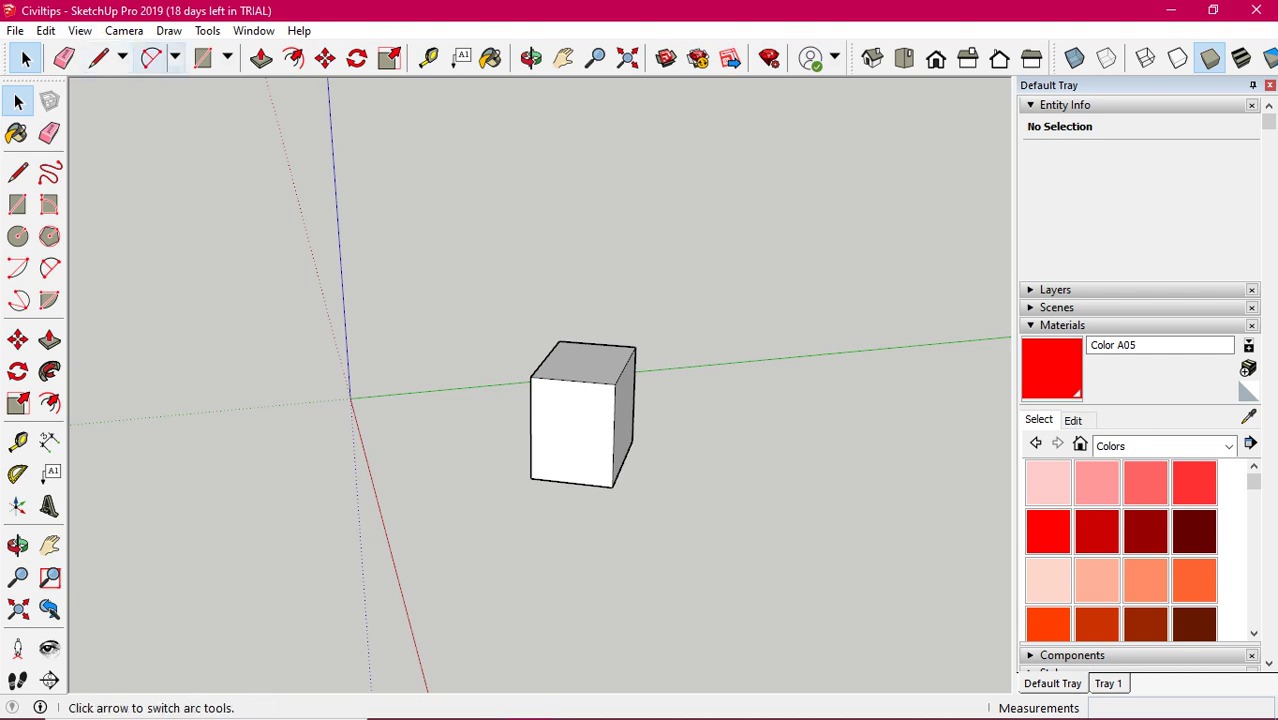
left_click(227, 57)
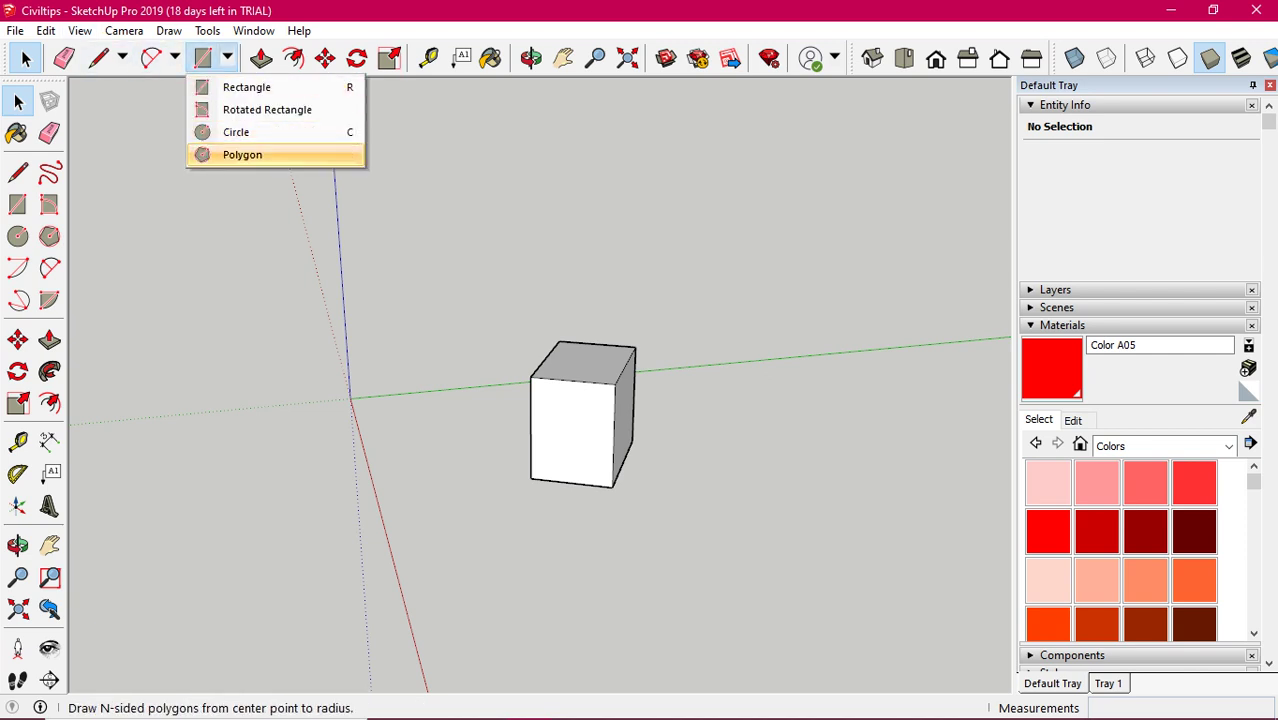
left_click(236, 132)
left_click(744, 548)
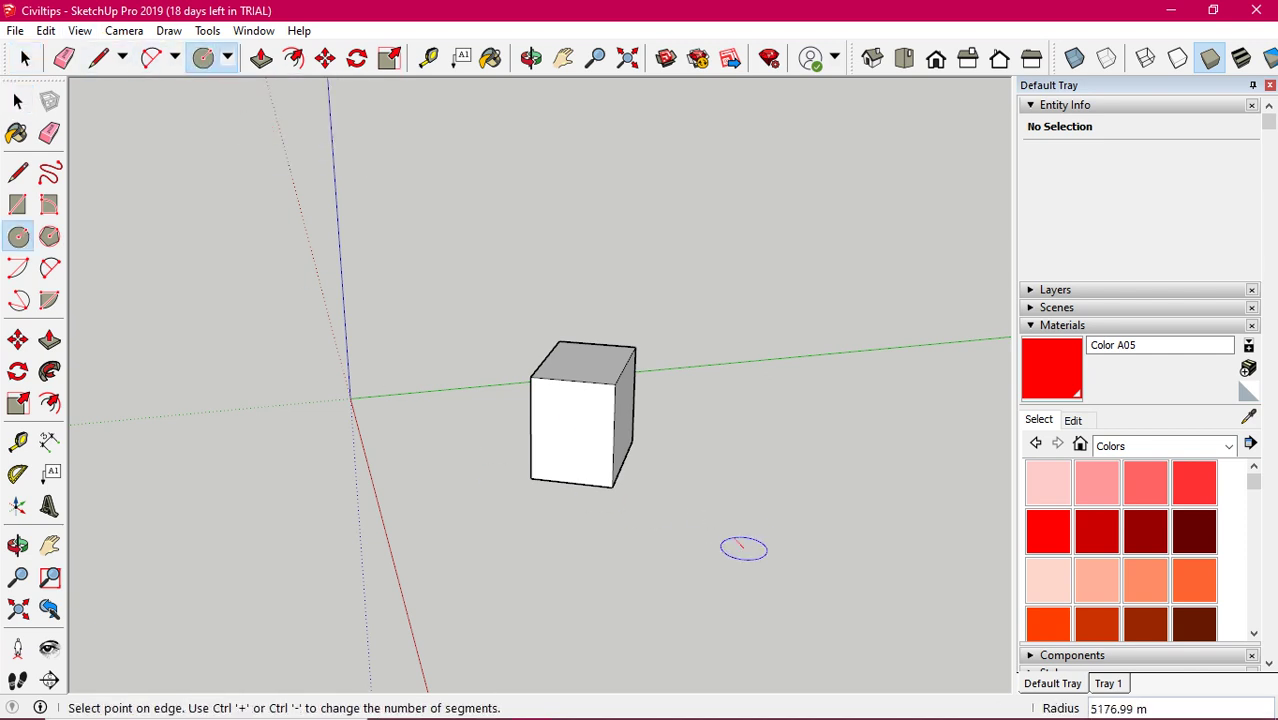
left_click(796, 549)
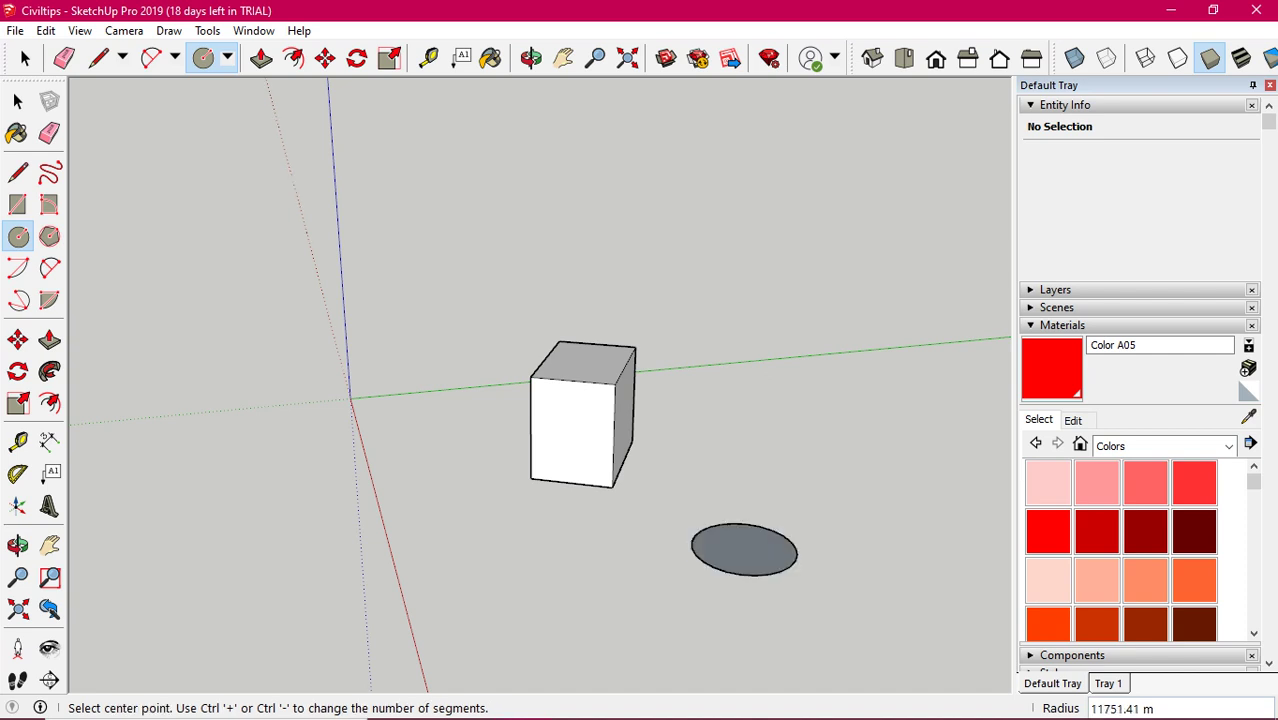
- Push/Pull the circle upward into a cylinder and select the whole cylinder
left_click(261, 57)
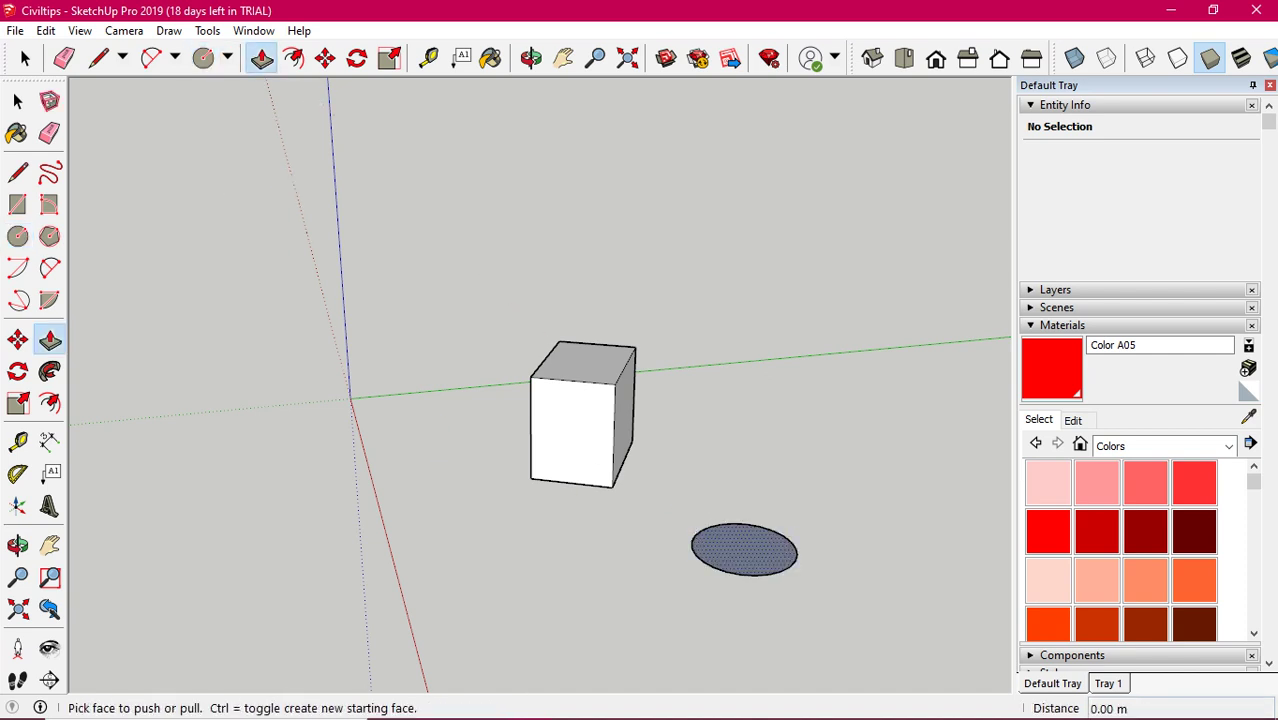
left_click(710, 538)
left_click(755, 415)
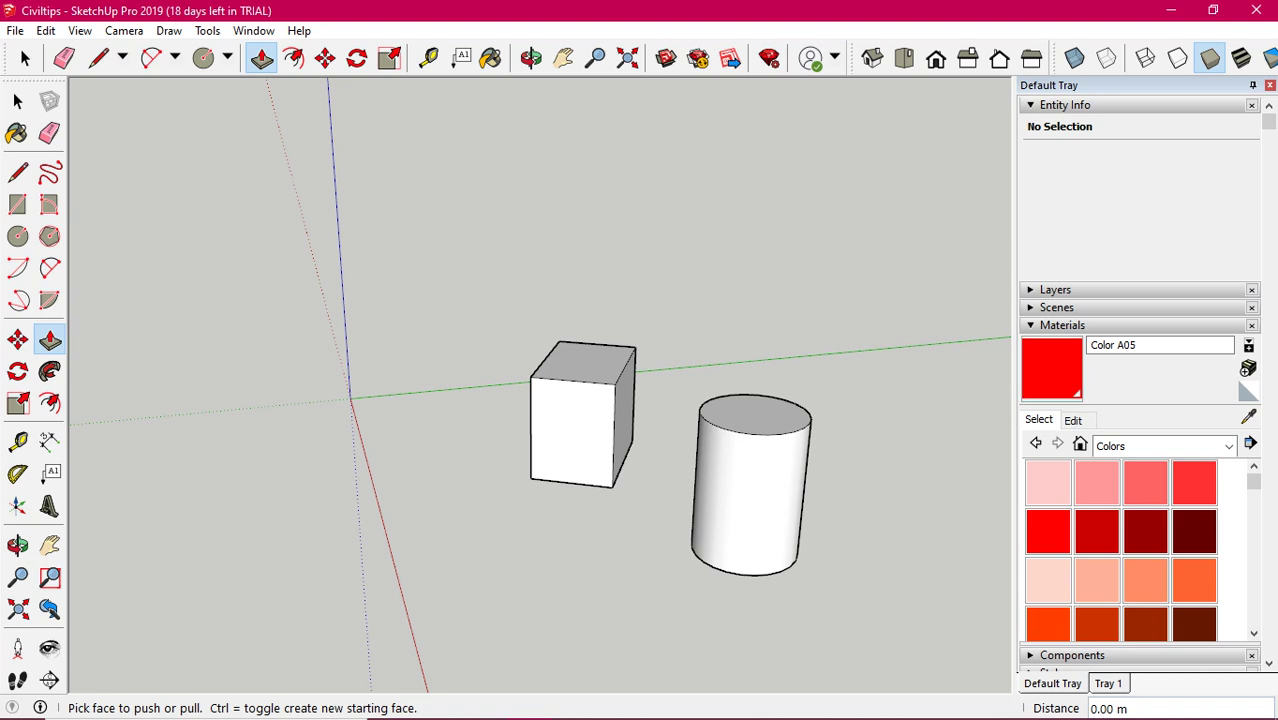
key("space")
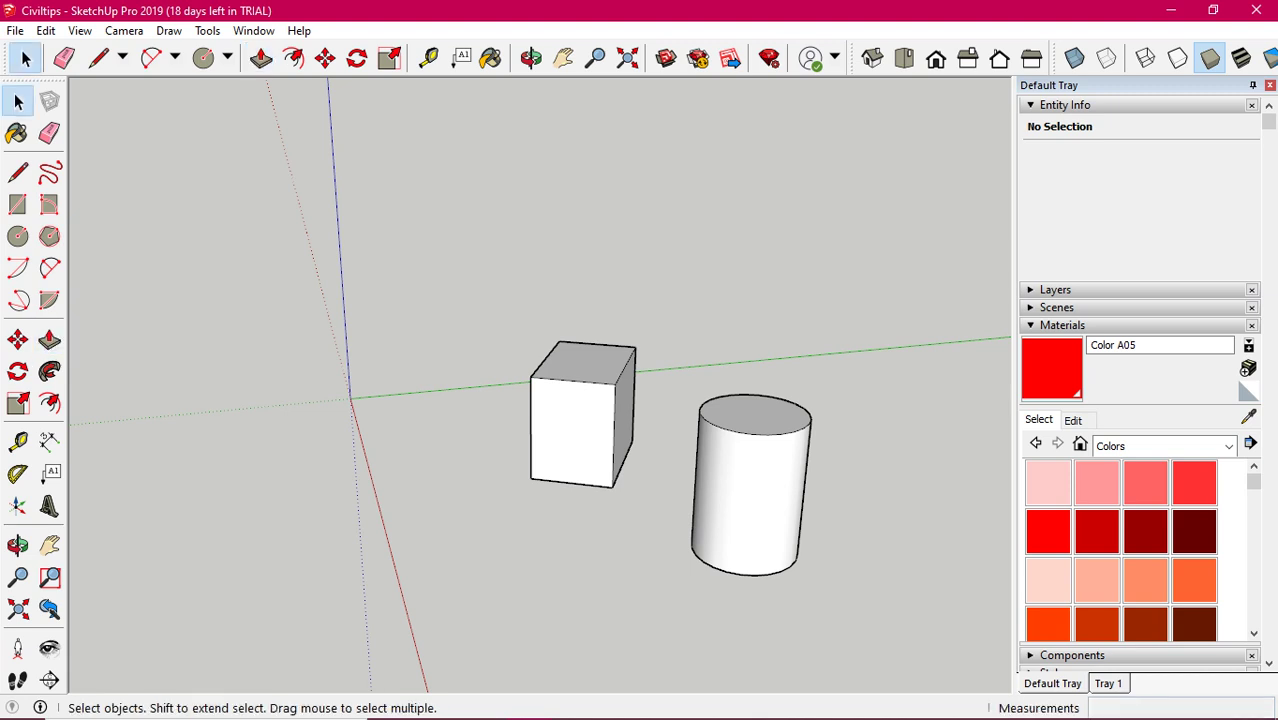
triple_click(752, 490)
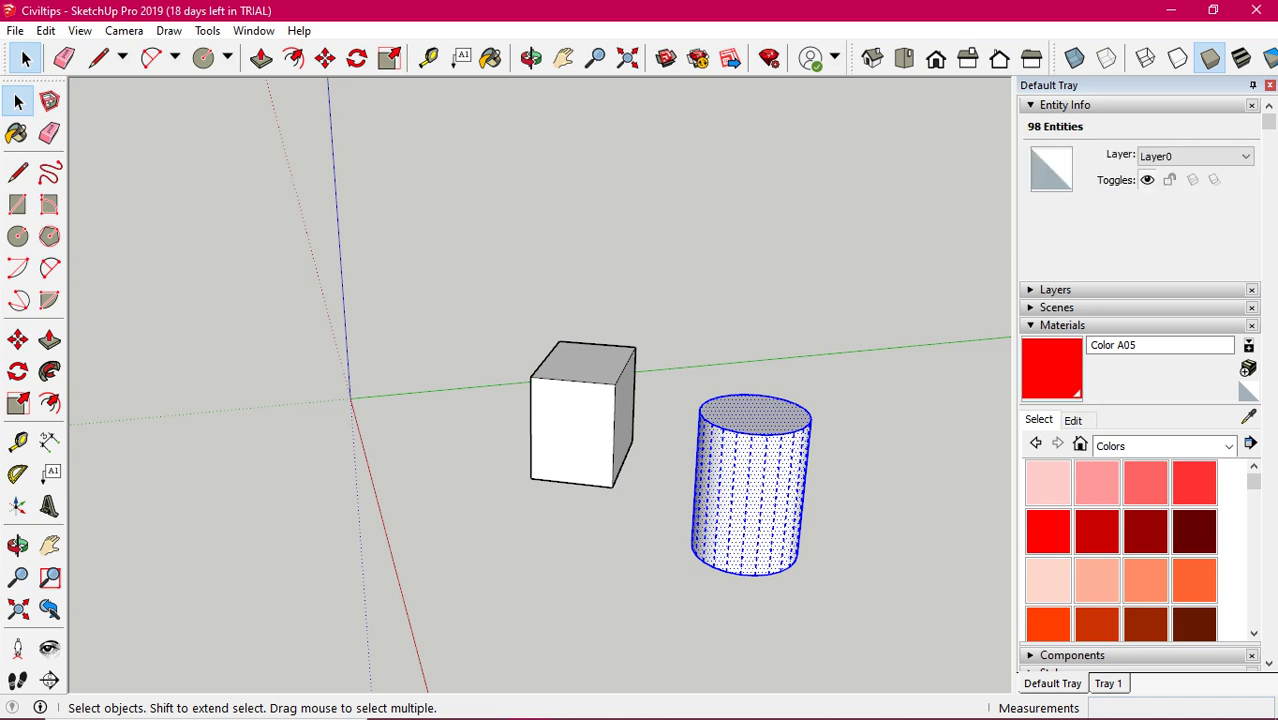
- Rotate the cylinder 90 degrees about its top centre
left_click(356, 57)
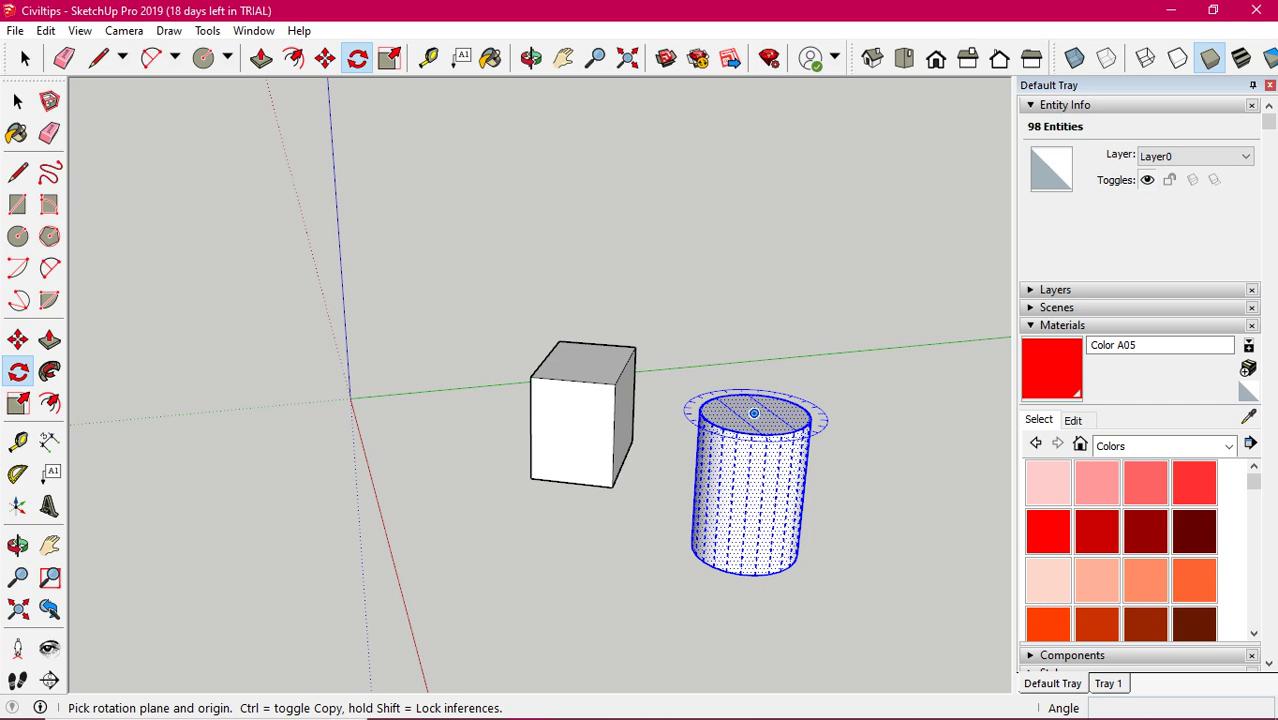
left_click(754, 413)
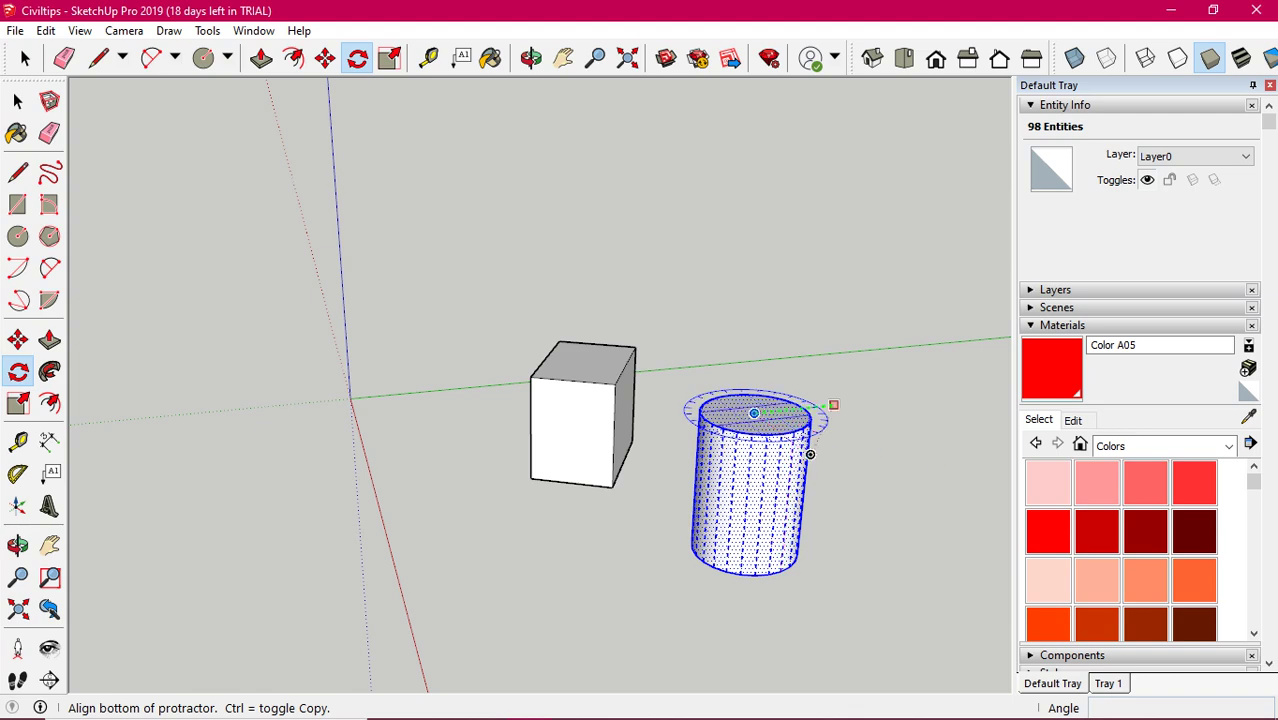
left_click(893, 400)
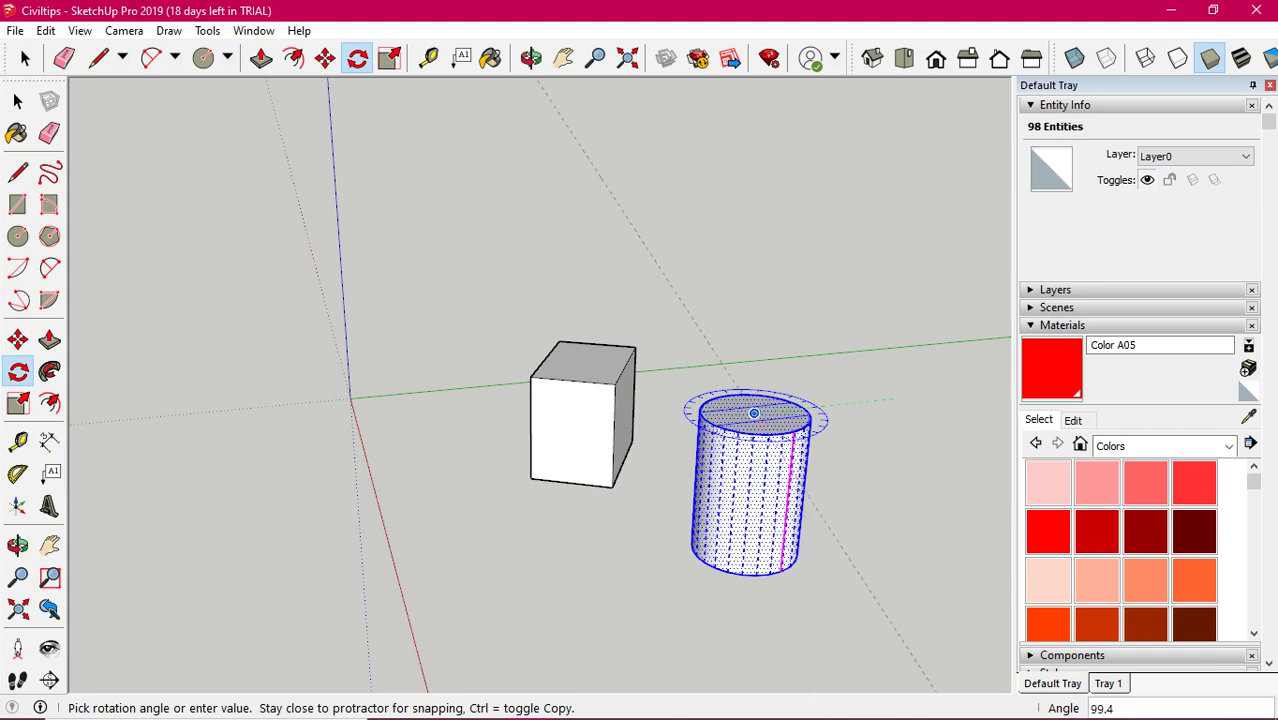
left_click(890, 522)
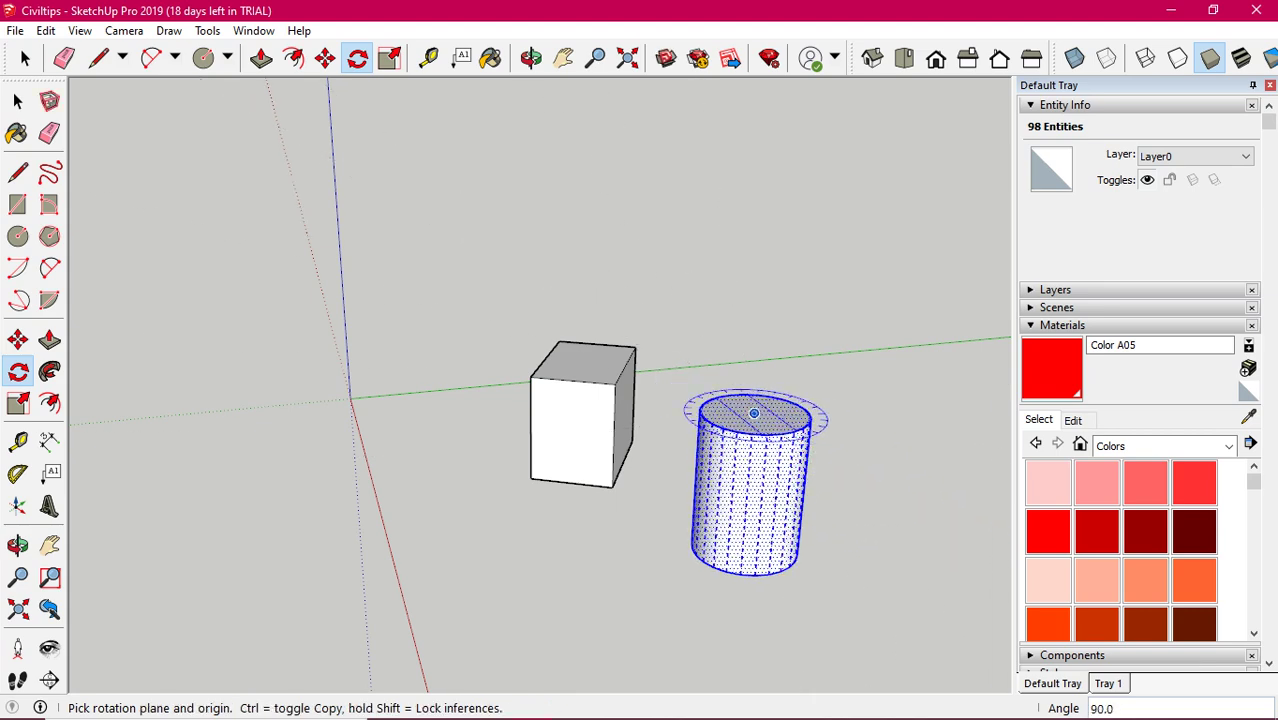
- Lock rotation to a vertical plane and tilt the cylinder to 198 degrees about its top centre
key("Left")
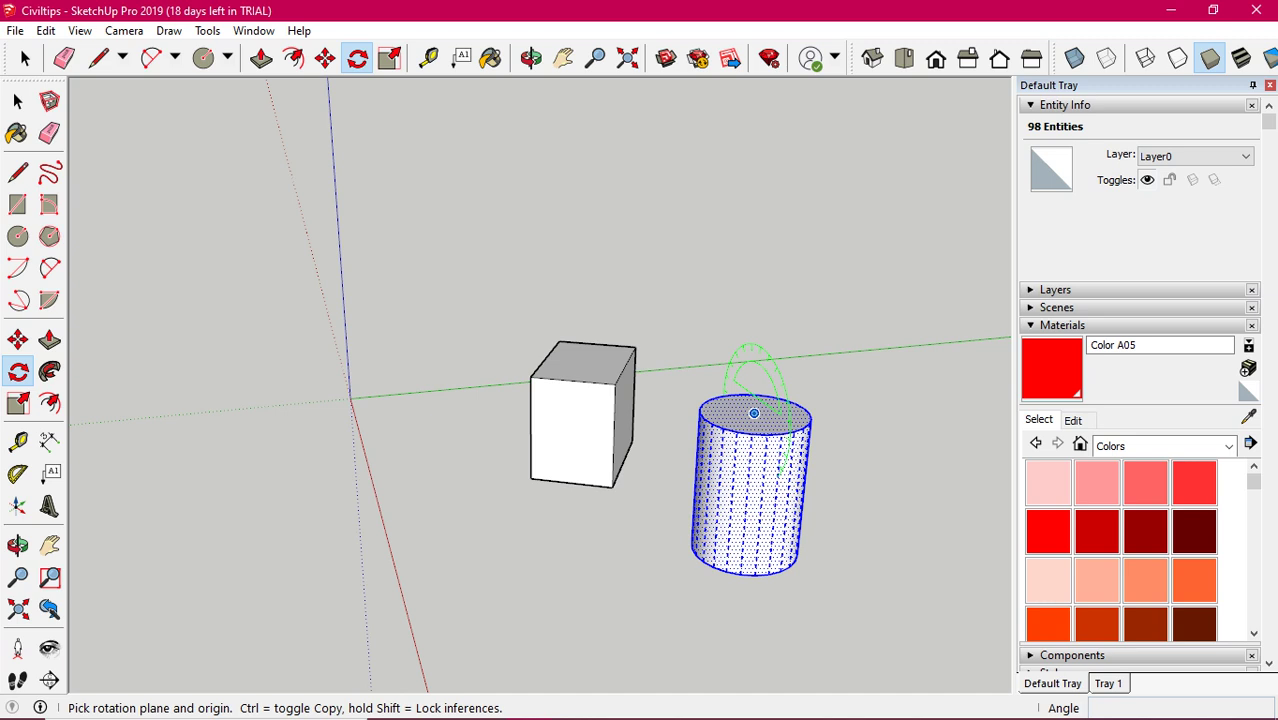
left_click(754, 413)
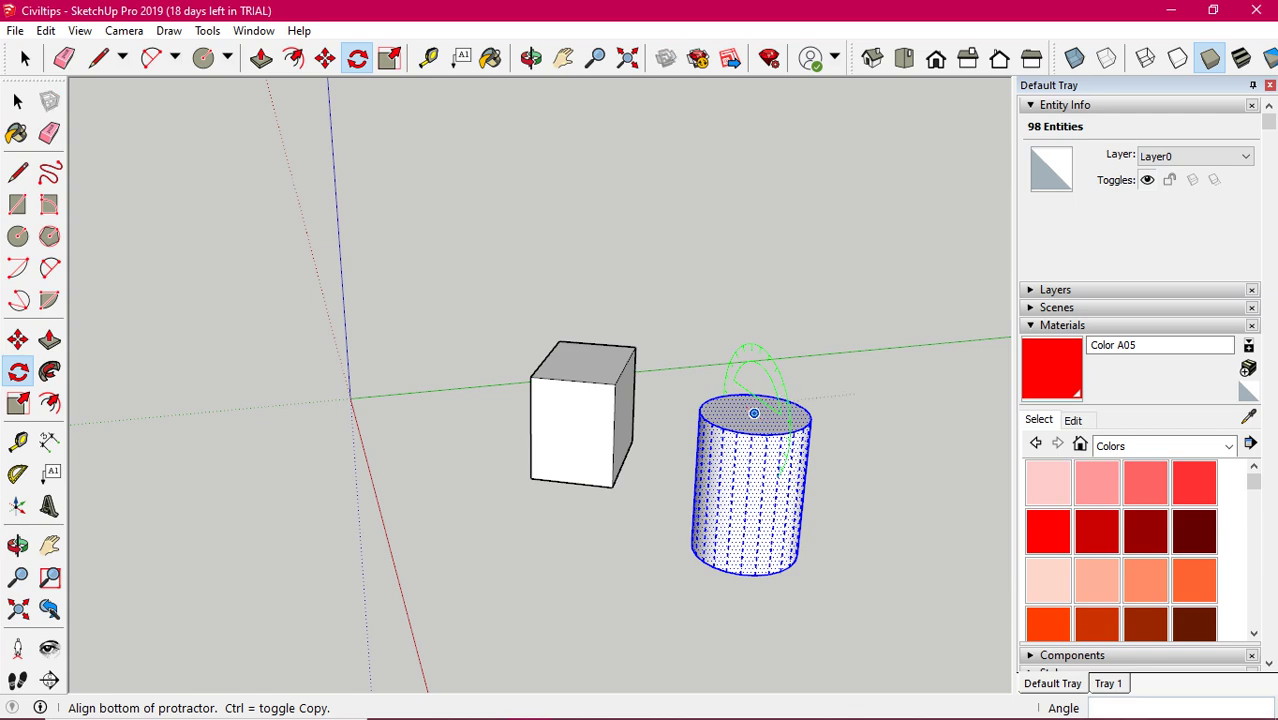
left_click(850, 394)
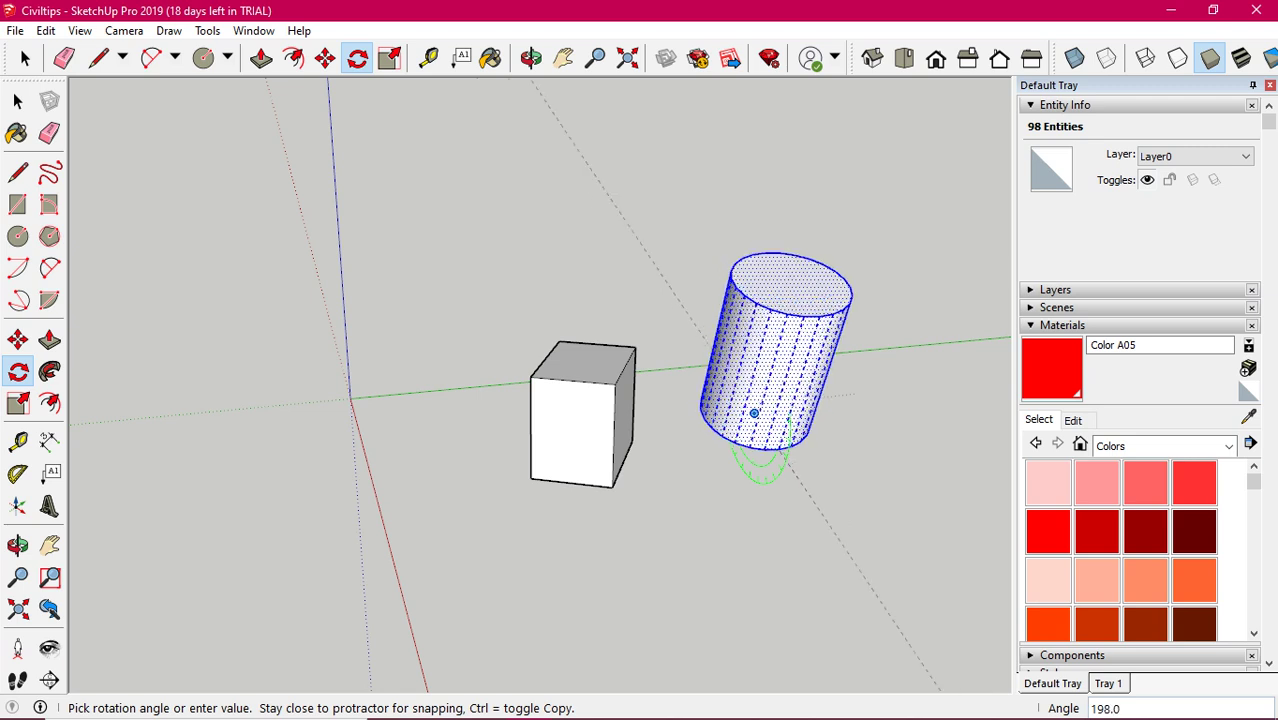
left_click(754, 413)
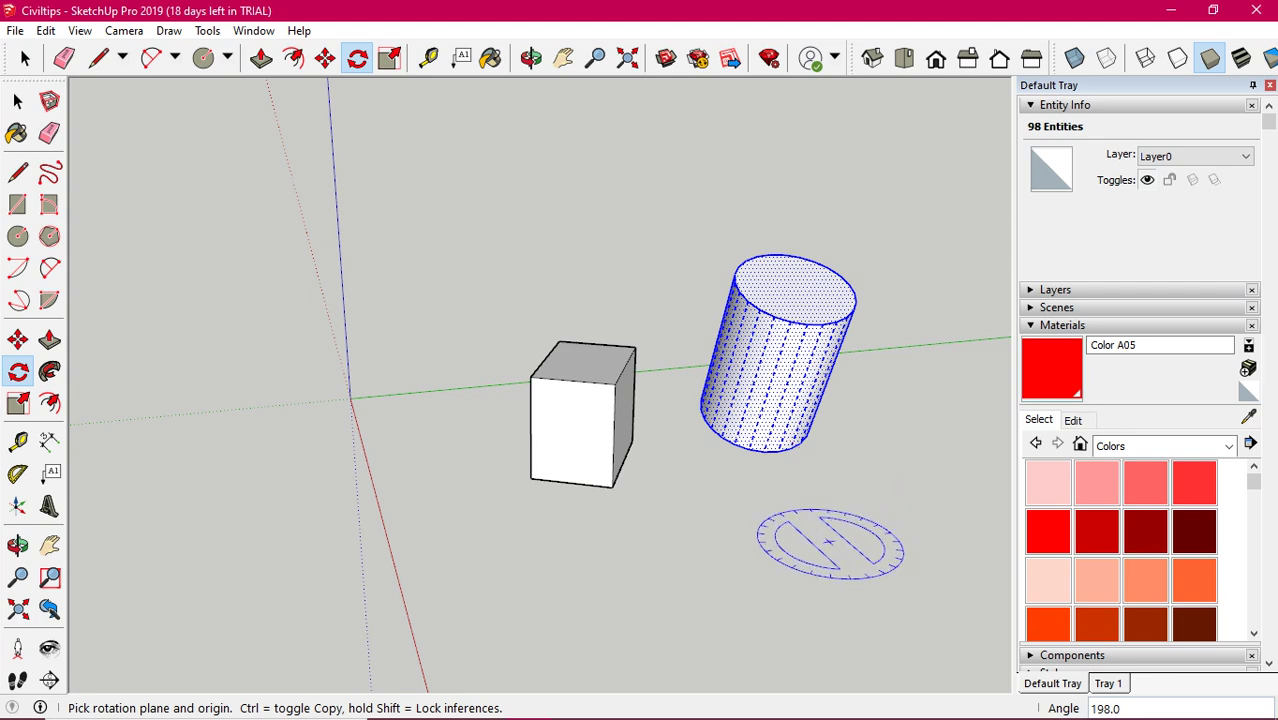
middle_click_drag(830, 543, 828, 465)
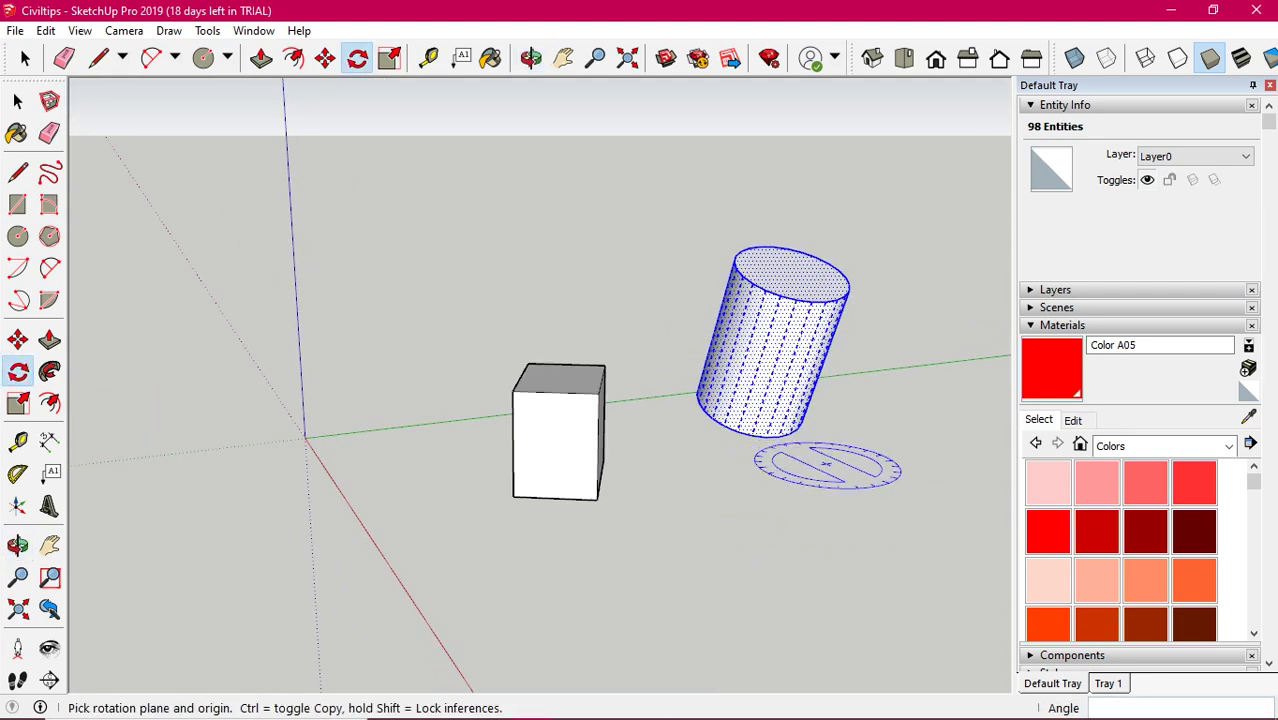